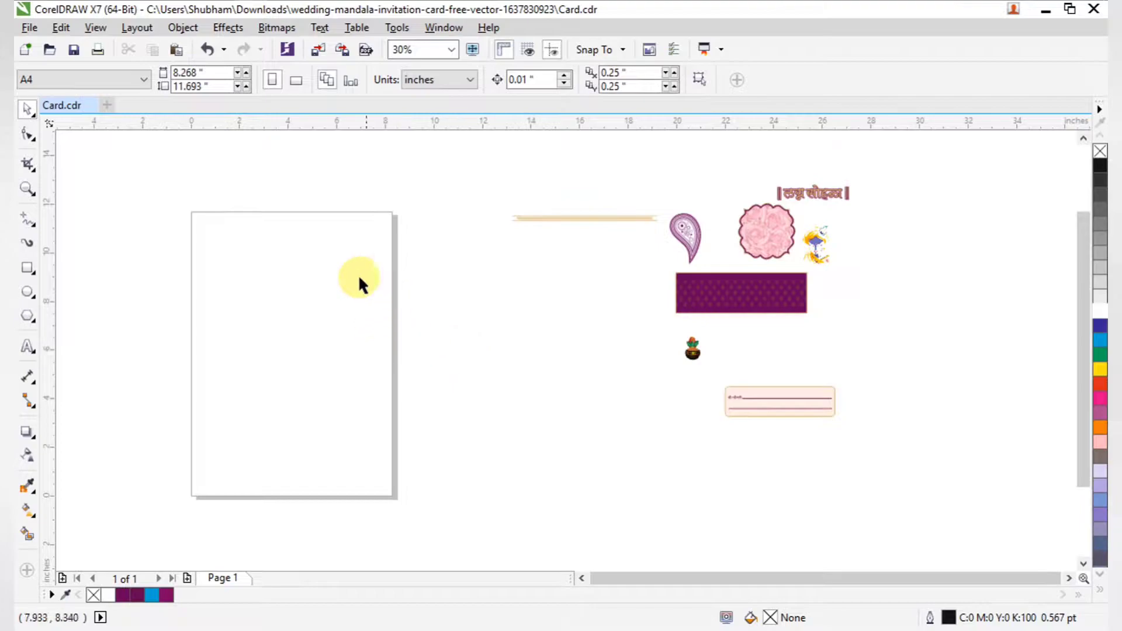
Draw a rectangle, size it to 5.833 inches wide and 9 inches high, and centre it on the page
{"action": "key", "text": "F2"}
{"action": "left_click_drag", "start_coordinate": [221, 188], "coordinate": [661, 433]}
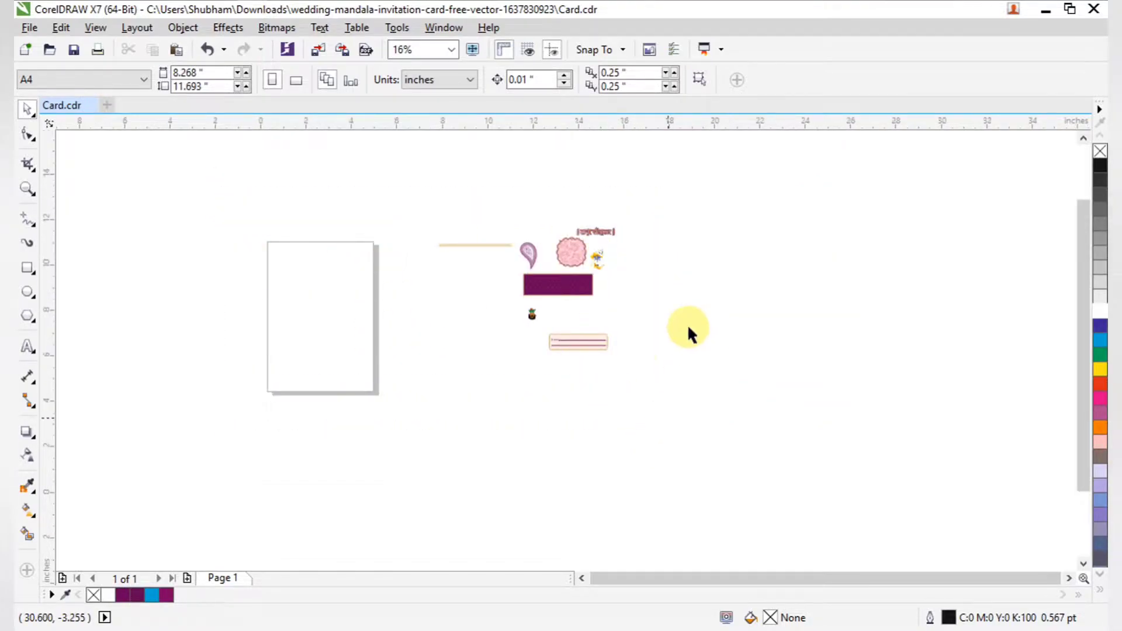
{"action": "scroll", "coordinate": [271, 260], "scroll_direction": "up", "scroll_amount": 1}
{"action": "left_click_drag", "start_coordinate": [231, 195], "coordinate": [498, 494]}
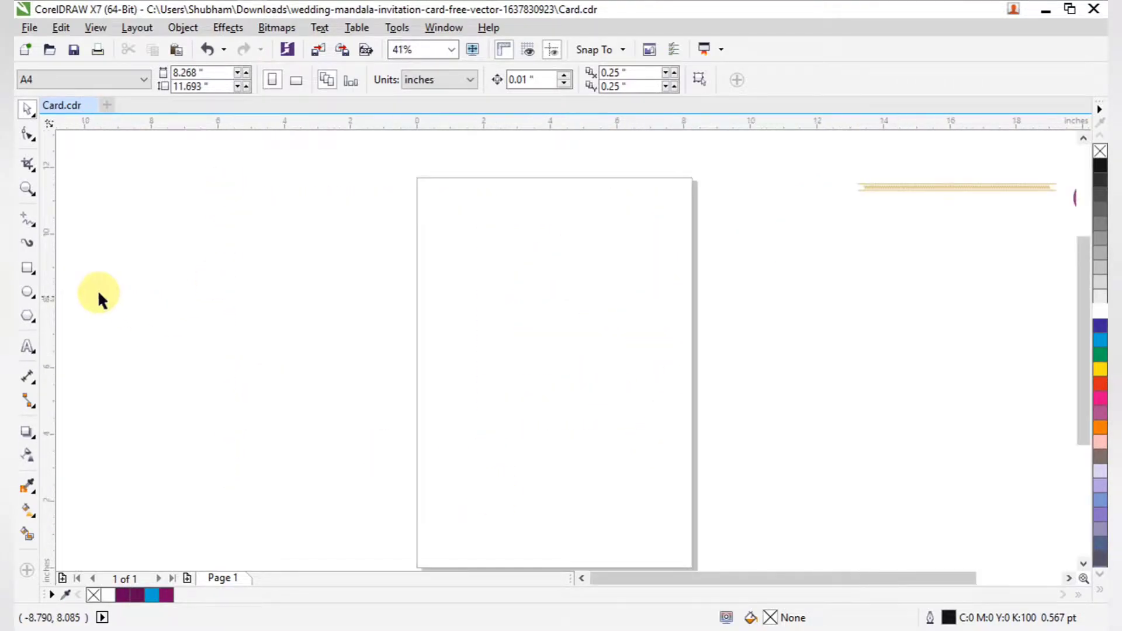
{"action": "left_click", "coordinate": [27, 269]}
{"action": "left_click_drag", "start_coordinate": [467, 240], "coordinate": [597, 441]}
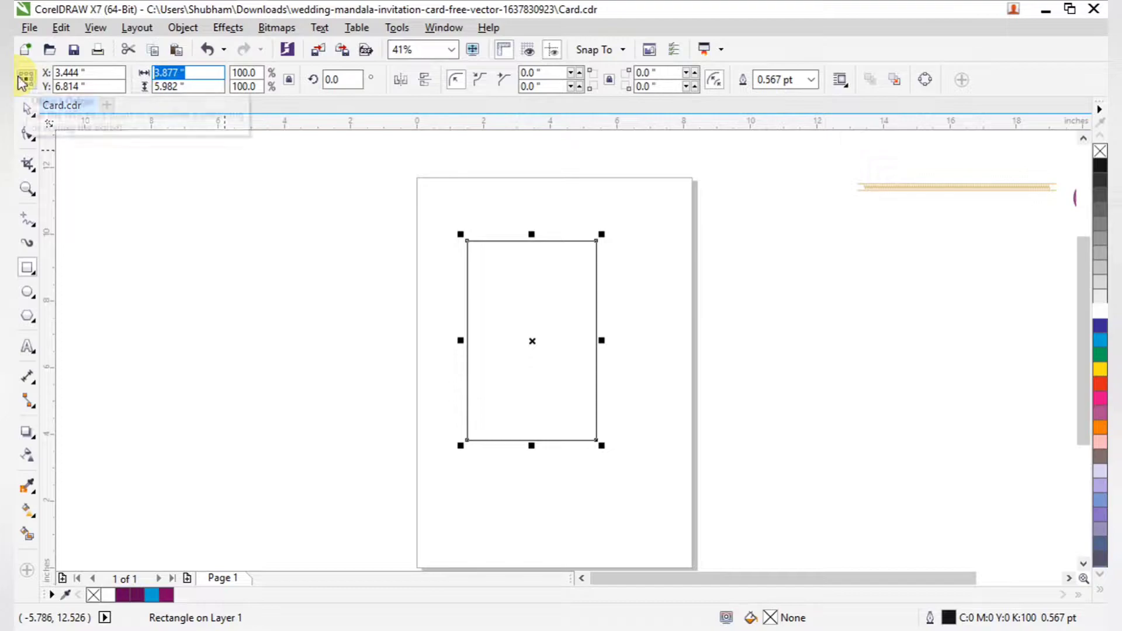
{"action": "type", "text": "6"}
{"action": "type", "text": "9"}
{"action": "key", "text": "Return"}
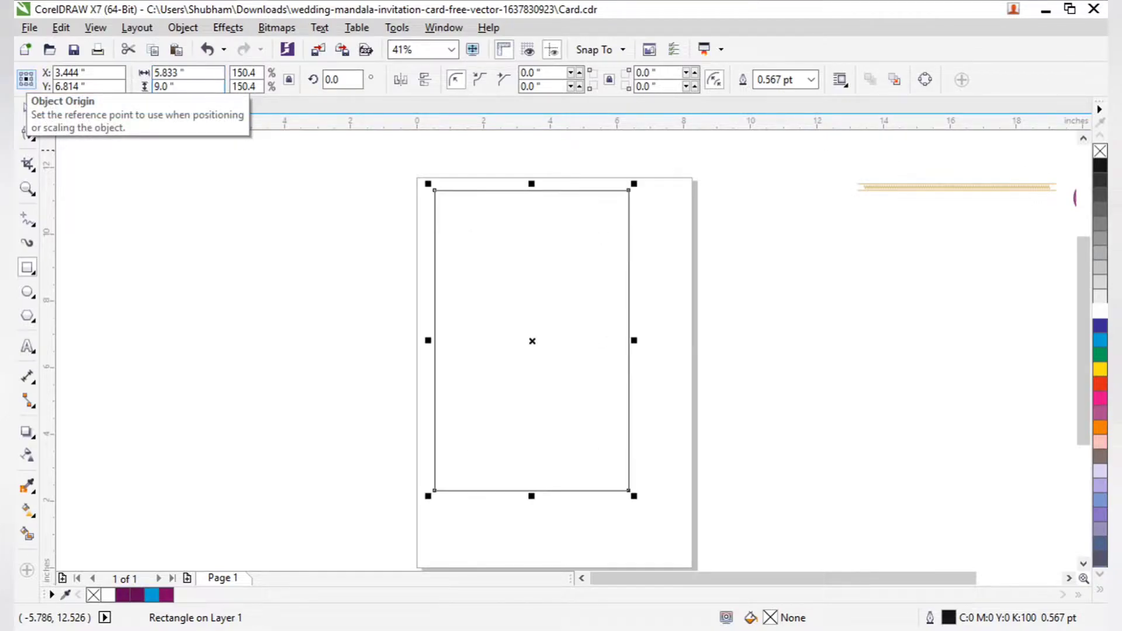
{"action": "key", "text": "p"}
Fill the centred rectangle with the document's purple C30 M100 Y0 K50
{"action": "scroll", "coordinate": [645, 273], "scroll_direction": "down", "scroll_amount": 2}
{"action": "key", "text": "F2"}
{"action": "left_click_drag", "start_coordinate": [509, 194], "coordinate": [843, 403]}
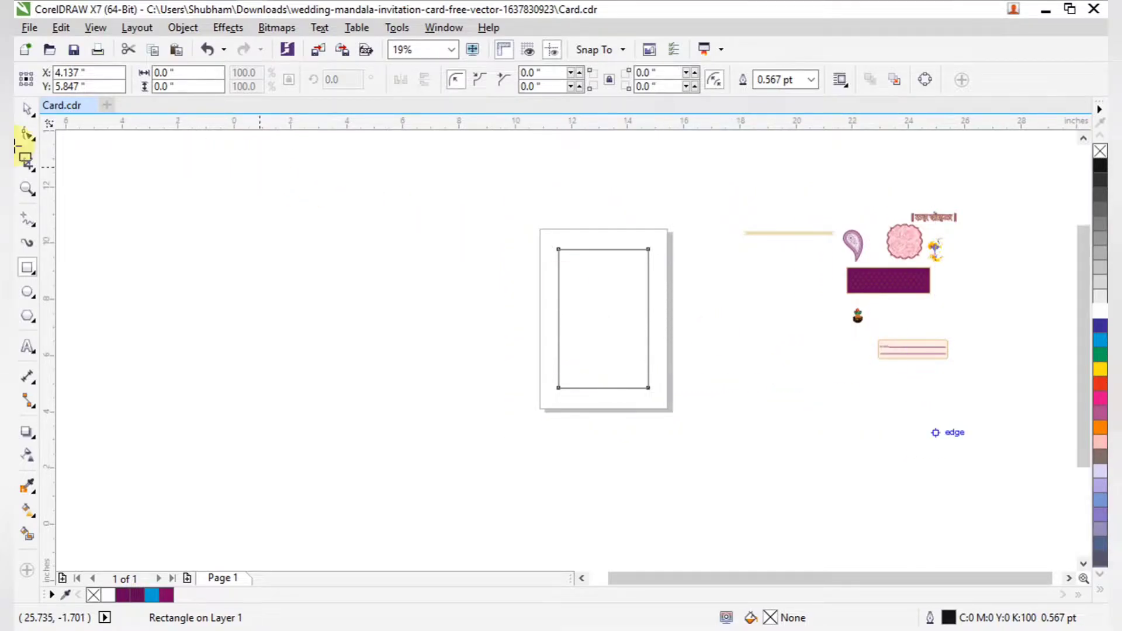
{"action": "left_click", "coordinate": [23, 112]}
{"action": "left_click", "coordinate": [23, 110]}
{"action": "left_click", "coordinate": [179, 177]}
{"action": "key", "text": "F2"}
{"action": "mouse_move", "coordinate": [203, 171]}
{"action": "left_mouse_down"}
{"action": "mouse_move", "coordinate": [297, 244]}
{"action": "mouse_move", "coordinate": [539, 494]}
{"action": "left_mouse_up"}
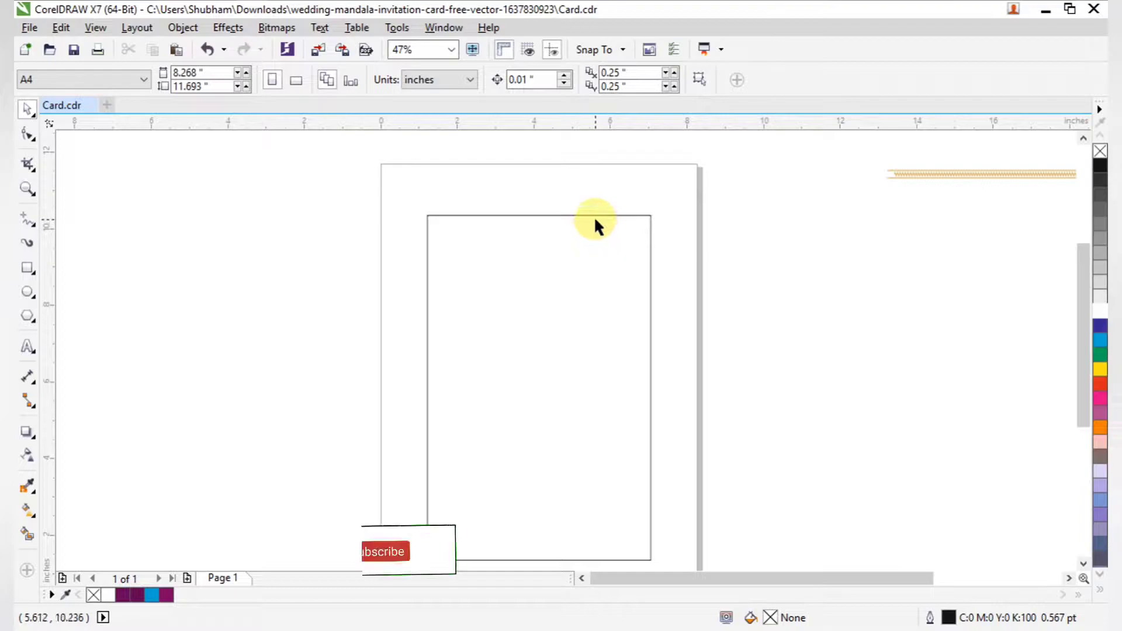
{"action": "left_click", "coordinate": [593, 215]}
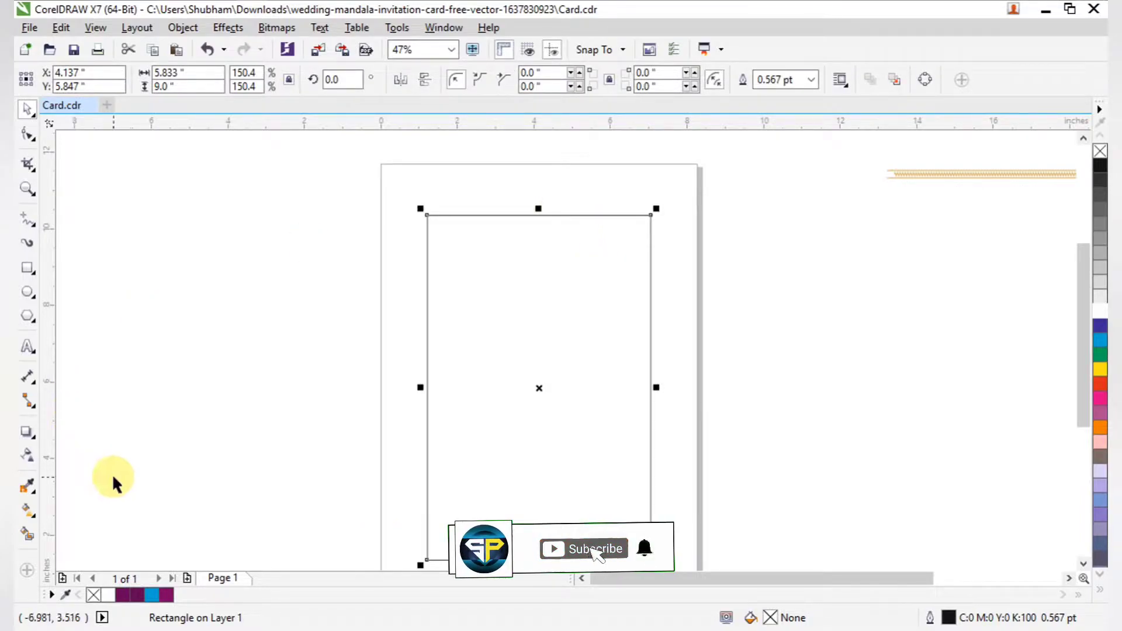
{"action": "left_click", "coordinate": [167, 595]}
{"action": "left_click", "coordinate": [266, 333]}
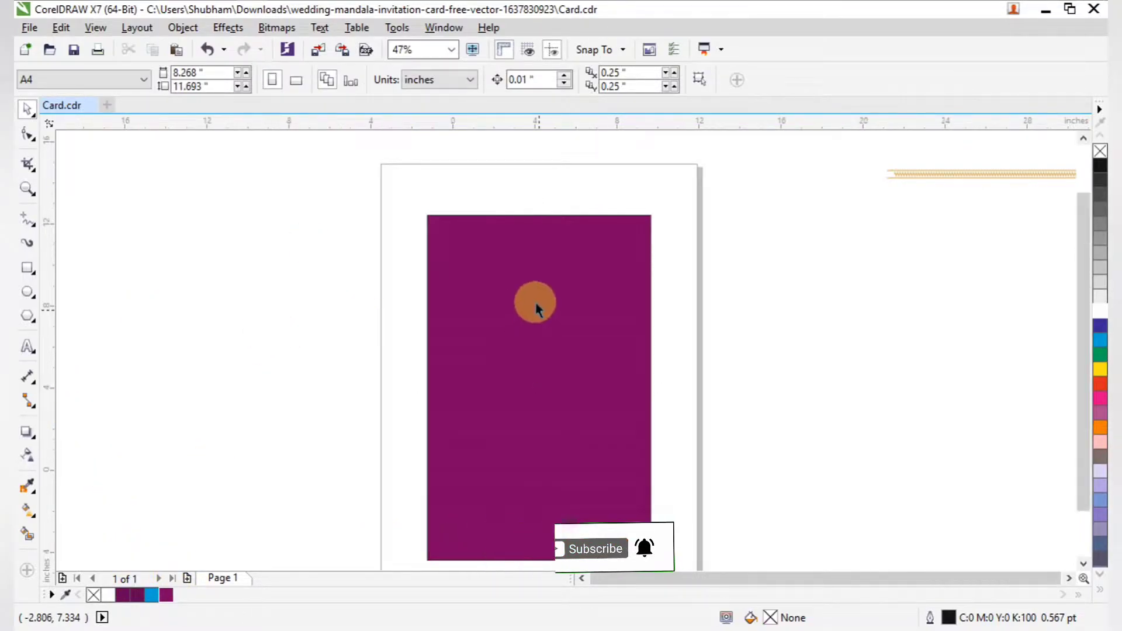
Move all the decorative elements beside the page together so they sit closer to the card
{"action": "scroll", "coordinate": [526, 228], "scroll_direction": "down", "scroll_amount": 2}
{"action": "scroll", "coordinate": [550, 243], "scroll_direction": "down", "scroll_amount": 4}
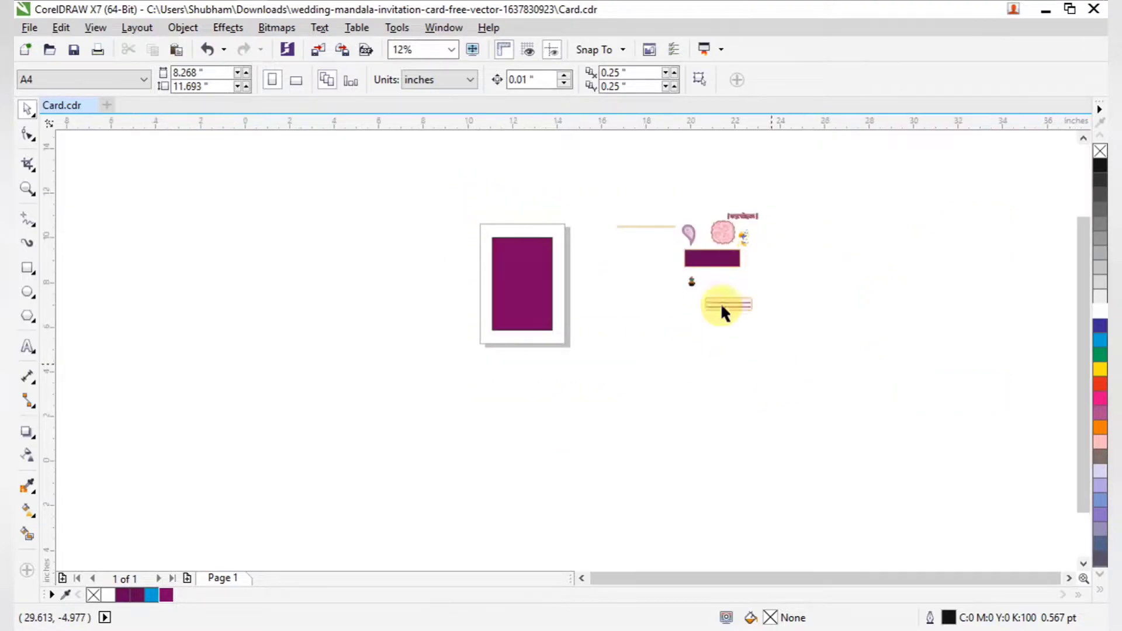
{"action": "scroll", "coordinate": [596, 214], "scroll_direction": "up", "scroll_amount": 2}
{"action": "left_click_drag", "start_coordinate": [514, 156], "coordinate": [949, 468]}
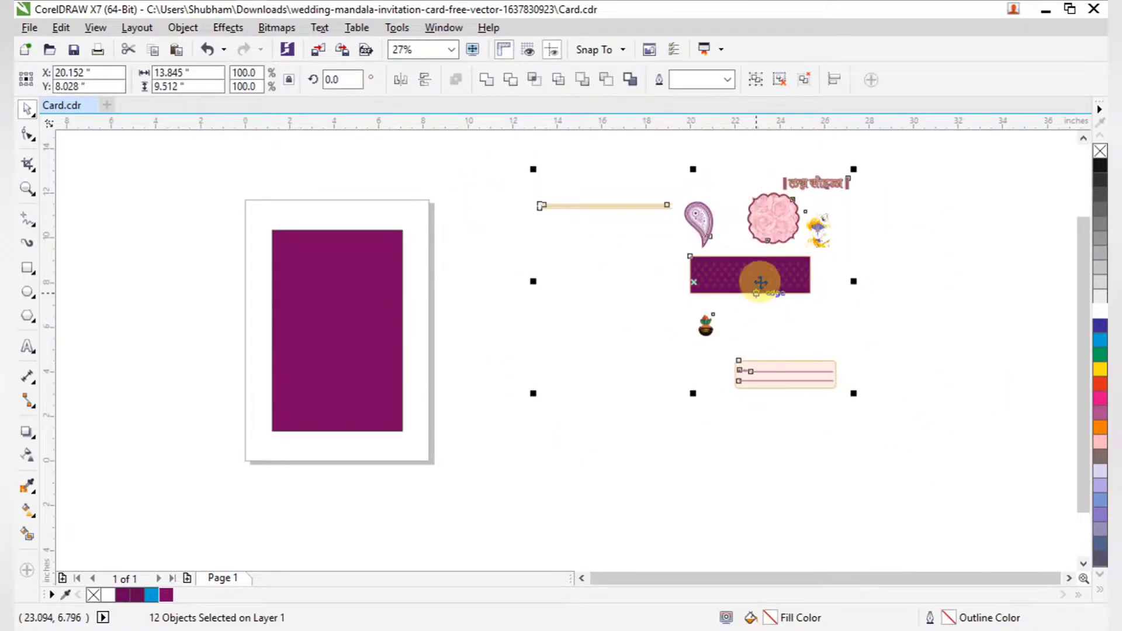
{"action": "left_click_drag", "start_coordinate": [693, 327], "coordinate": [533, 383]}
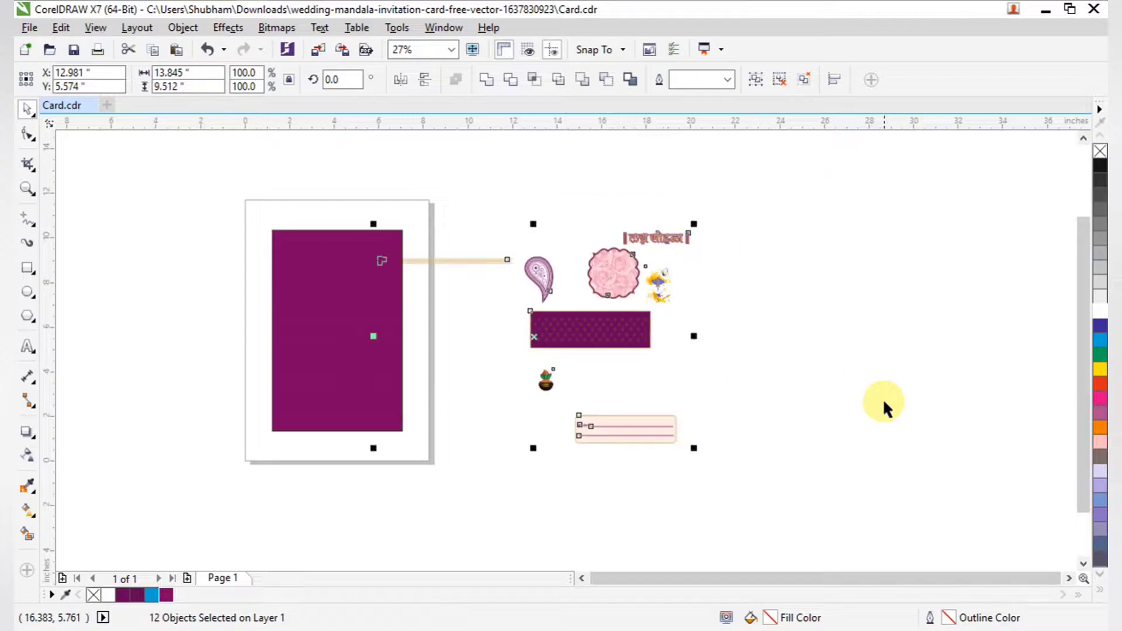
{"action": "left_click", "coordinate": [740, 381]}
Place the gold ornamental border across the card near its upper edge and PowerClip it inside the purple rectangle
{"action": "key", "text": "F2"}
{"action": "left_click_drag", "start_coordinate": [255, 222], "coordinate": [518, 276]}
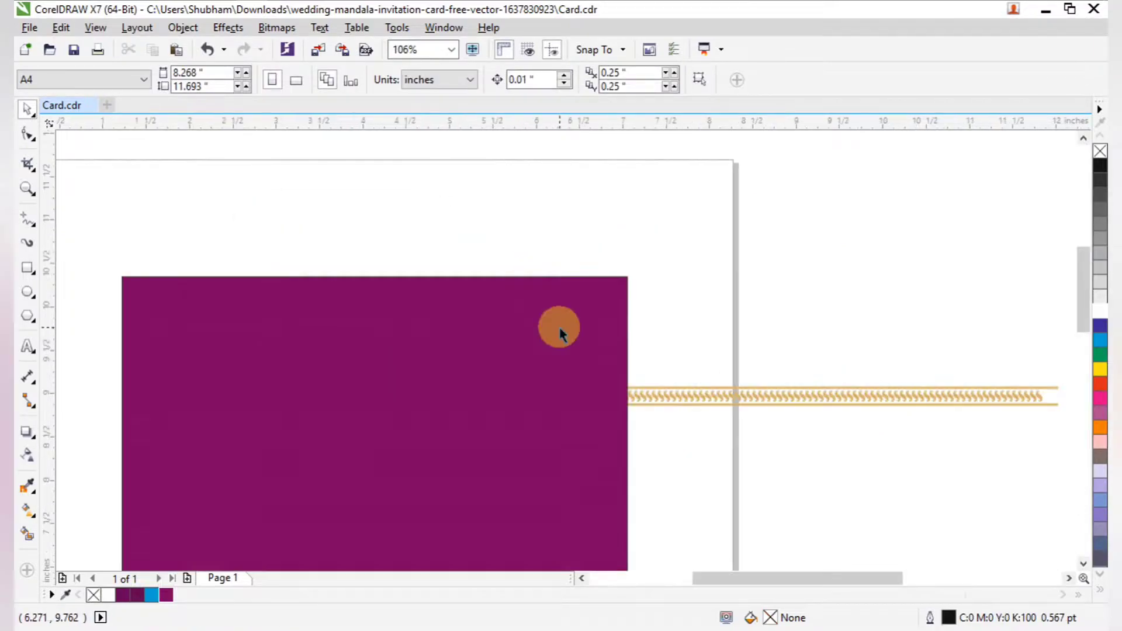
{"action": "left_click", "coordinate": [793, 400]}
{"action": "left_click_drag", "start_coordinate": [735, 394], "coordinate": [390, 336]}
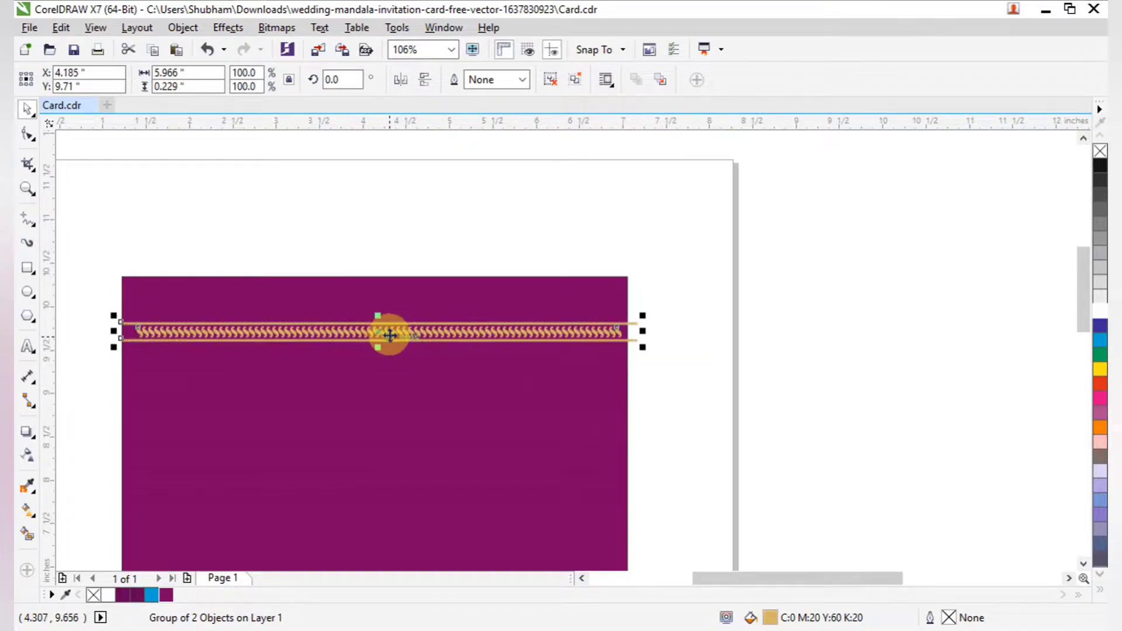
{"action": "right_click", "coordinate": [390, 335]}
{"action": "left_click", "coordinate": [514, 219]}
{"action": "left_click", "coordinate": [482, 289]}
{"action": "left_click", "coordinate": [453, 228]}
Move the patterned dark purple band onto the card below the gold border, centred horizontally on the rectangle
{"action": "scroll", "coordinate": [309, 307], "scroll_direction": "down", "scroll_amount": 2}
{"action": "key", "text": "F2"}
{"action": "left_click_drag", "start_coordinate": [376, 266], "coordinate": [734, 484]}
{"action": "scroll", "coordinate": [678, 412], "scroll_direction": "up", "scroll_amount": 2}
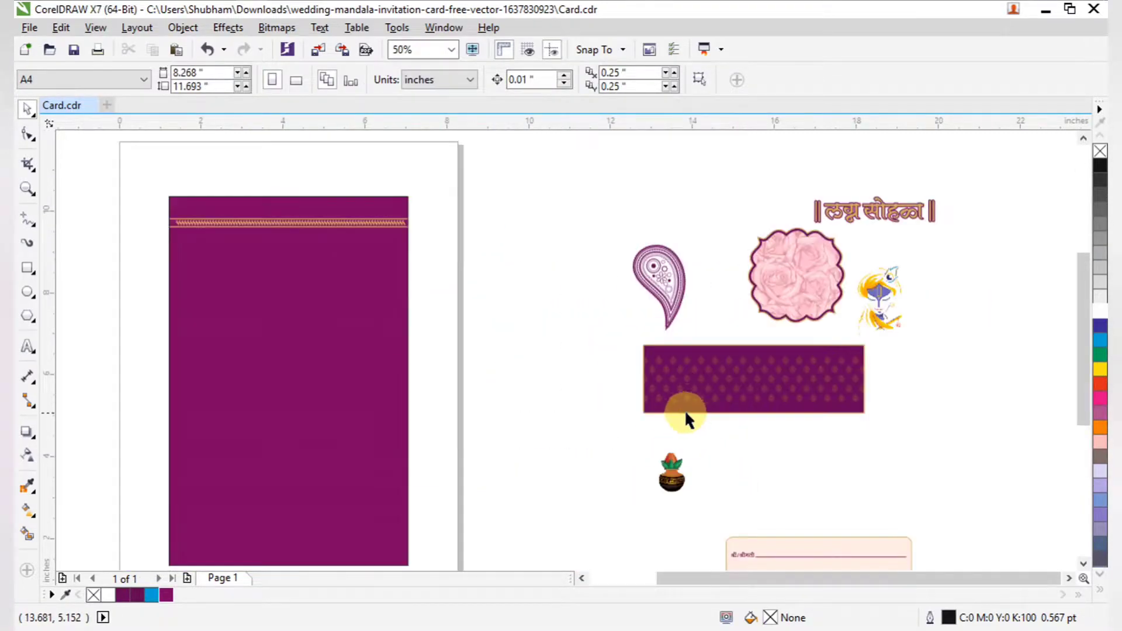
{"action": "left_click", "coordinate": [677, 409]}
{"action": "left_click_drag", "start_coordinate": [666, 404], "coordinate": [311, 328]}
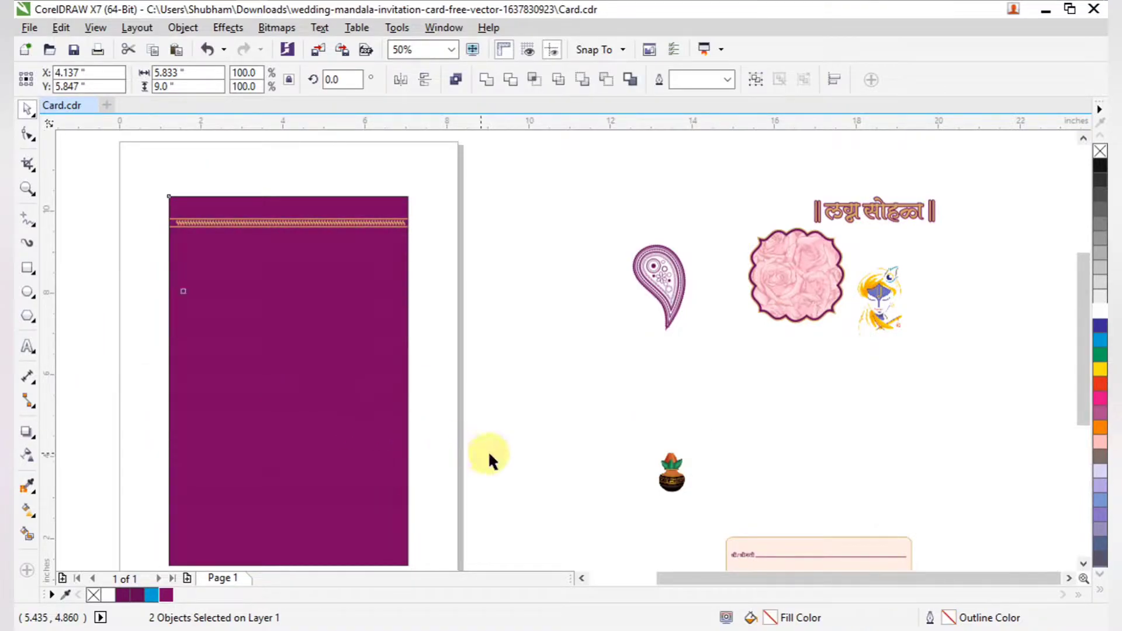
{"action": "left_click_drag", "start_coordinate": [494, 437], "coordinate": [16, 218]}
{"action": "key", "text": "F2"}
{"action": "left_click_drag", "start_coordinate": [188, 261], "coordinate": [543, 384]}
{"action": "key", "text": "shift+F2"}
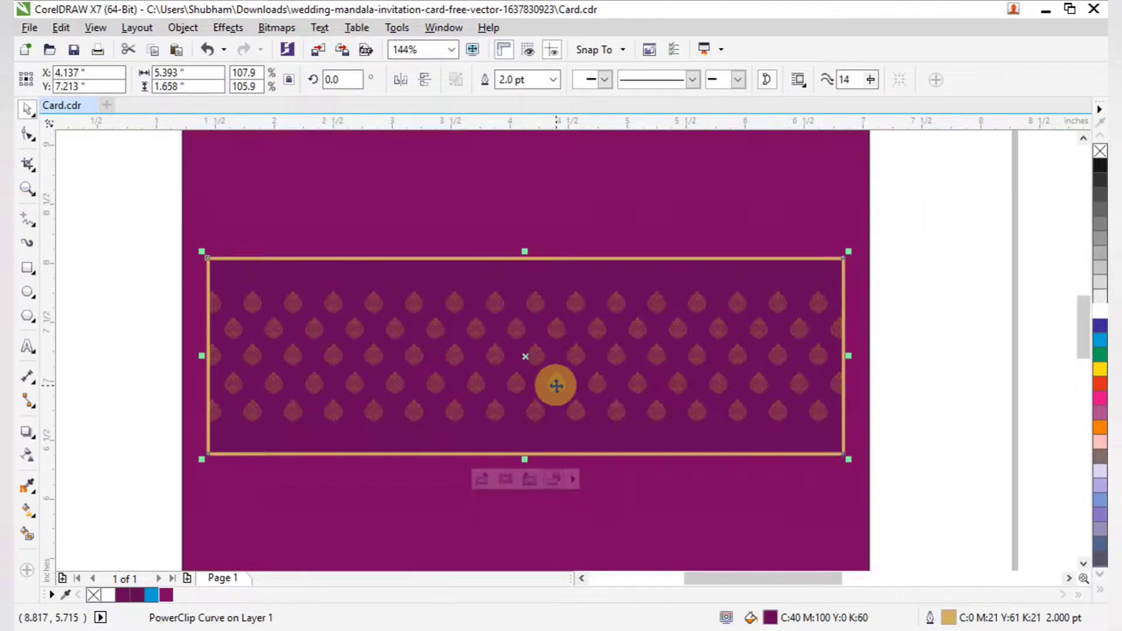
Enlarge the patterned band to about 5.96 by 1.83 inches and PowerClip it inside the purple rectangle
{"action": "left_click_drag", "start_coordinate": [851, 460], "coordinate": [885, 485]}
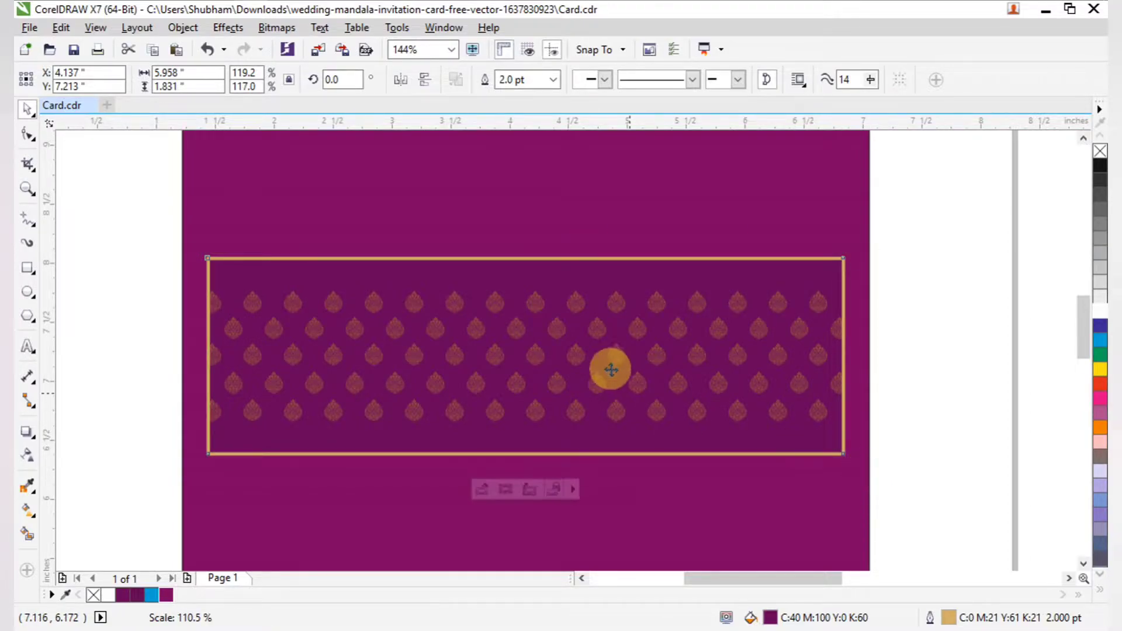
{"action": "right_click", "coordinate": [605, 358]}
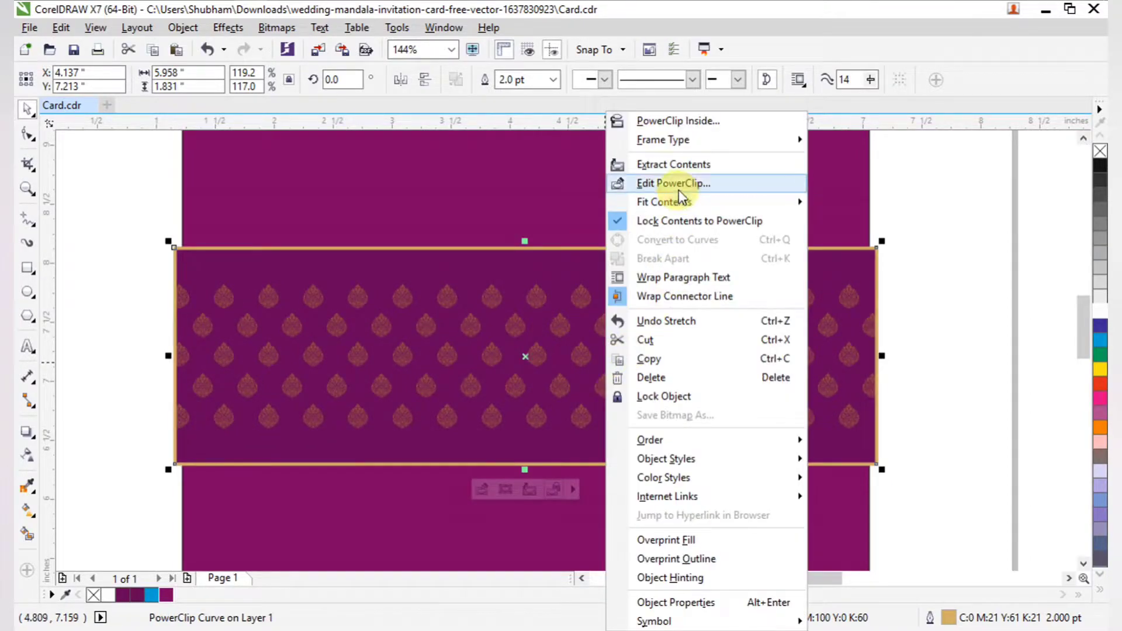
{"action": "left_click", "coordinate": [673, 121]}
{"action": "left_click", "coordinate": [601, 210]}
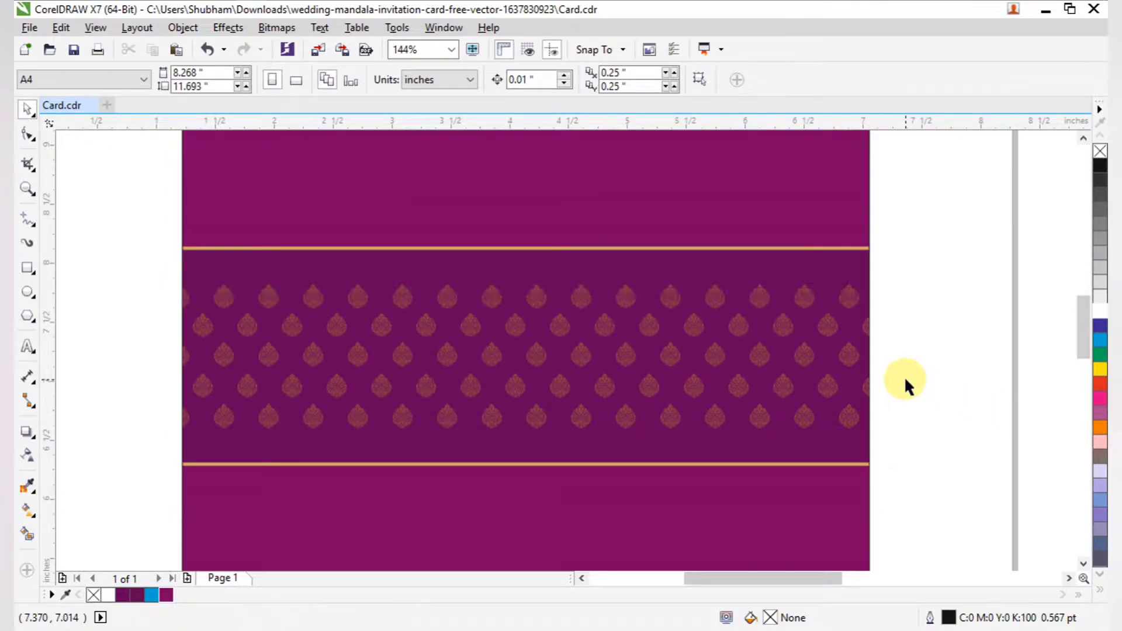
Place the paisley motif over the card's upper-right corner and PowerClip it inside the purple rectangle
{"action": "scroll", "coordinate": [905, 380], "scroll_direction": "down", "scroll_amount": 2}
{"action": "key", "text": "F2"}
{"action": "left_click_drag", "start_coordinate": [626, 234], "coordinate": [1102, 438]}
{"action": "scroll", "coordinate": [900, 368], "scroll_direction": "up", "scroll_amount": 2}
{"action": "left_click", "coordinate": [859, 363]}
{"action": "left_click_drag", "start_coordinate": [859, 363], "coordinate": [521, 301]}
{"action": "scroll", "coordinate": [615, 428], "scroll_direction": "up", "scroll_amount": 2}
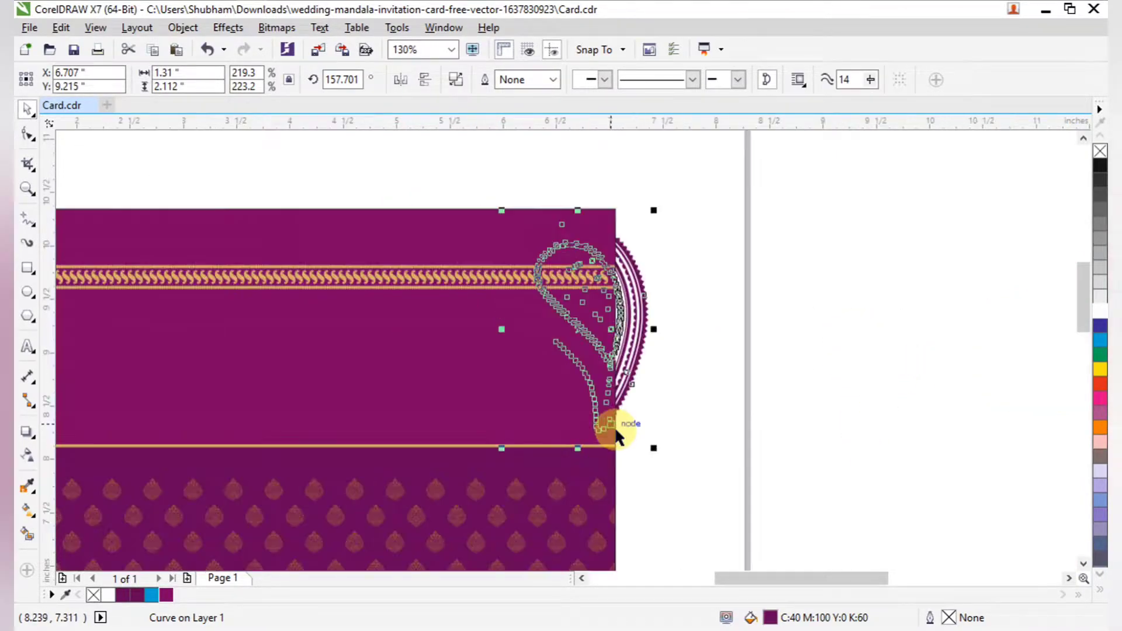
{"action": "right_click", "coordinate": [621, 432]}
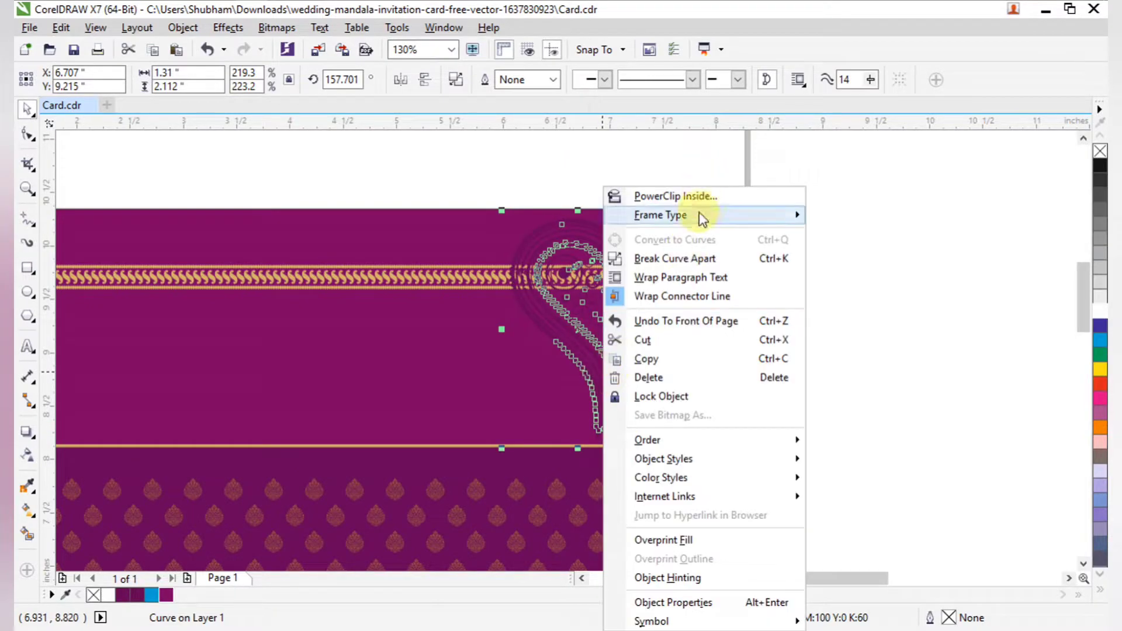
{"action": "left_click", "coordinate": [672, 196]}
{"action": "left_click", "coordinate": [514, 345]}
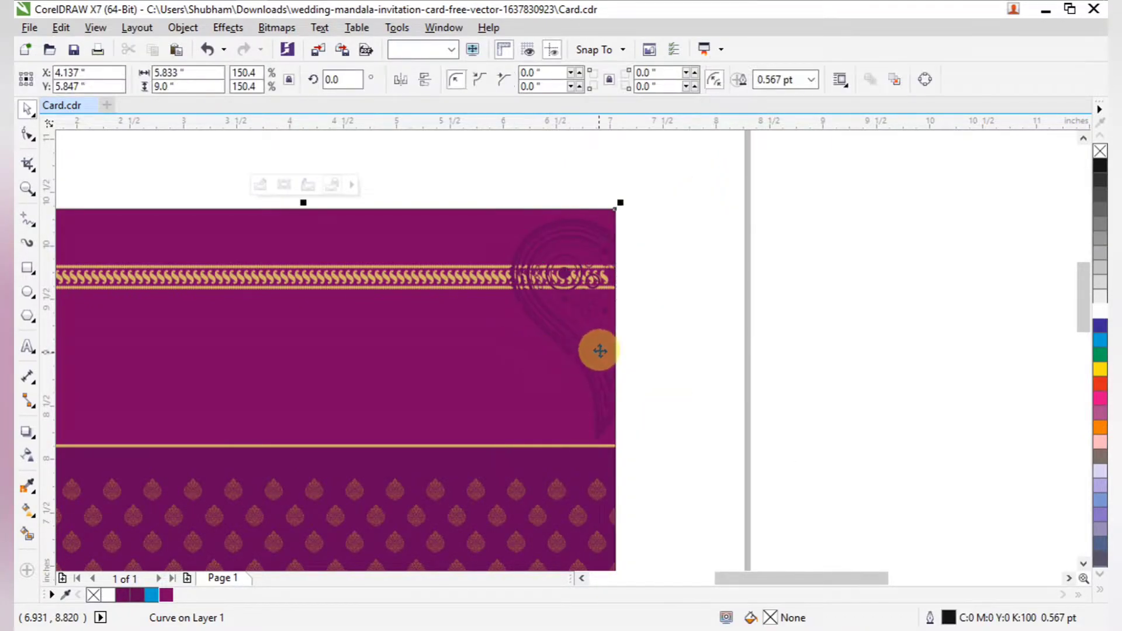
Within the card's PowerClip contents, copy the paisley to the upper-left corner, mirror it horizontally, and finish editing
{"action": "double_click", "coordinate": [583, 338]}
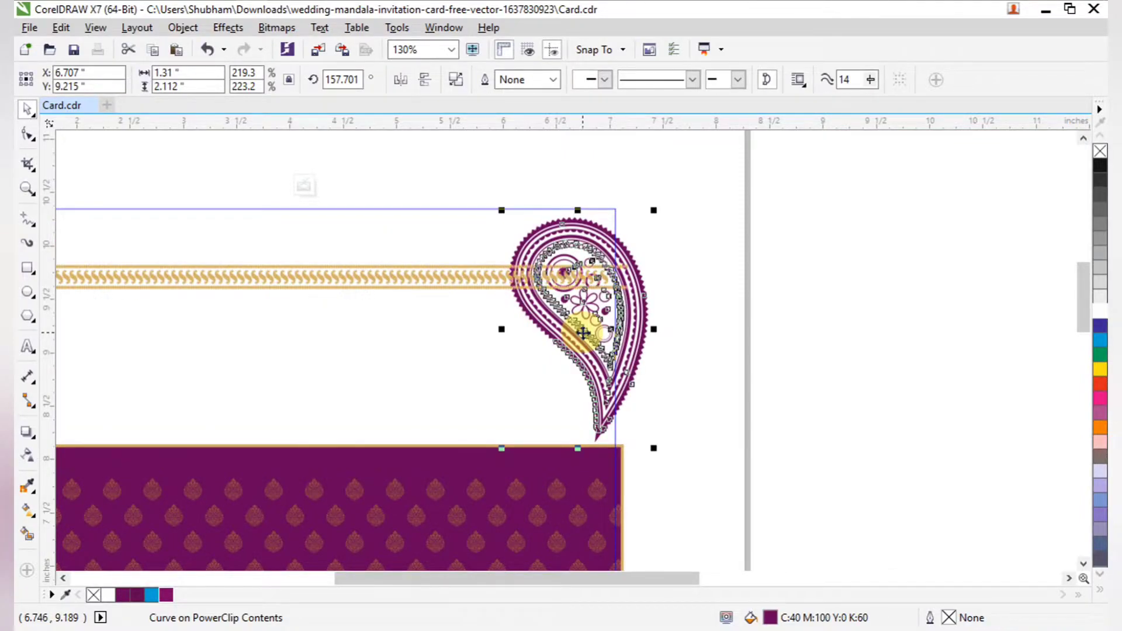
{"action": "scroll", "coordinate": [451, 288], "scroll_direction": "down", "scroll_amount": 3}
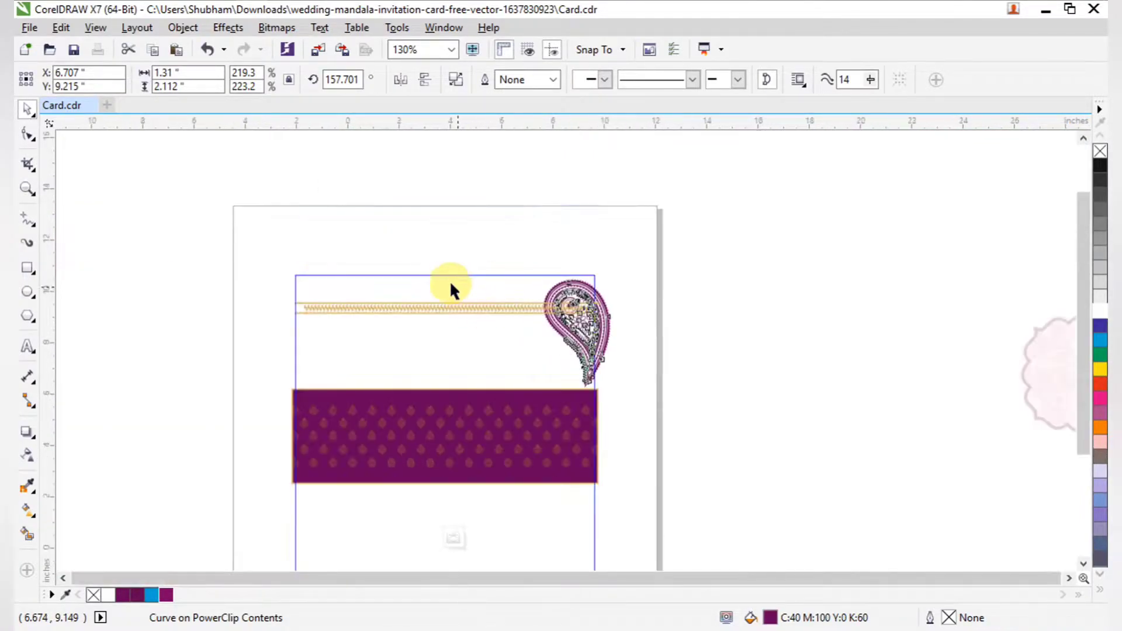
{"action": "scroll", "coordinate": [391, 285], "scroll_direction": "down", "scroll_amount": 3}
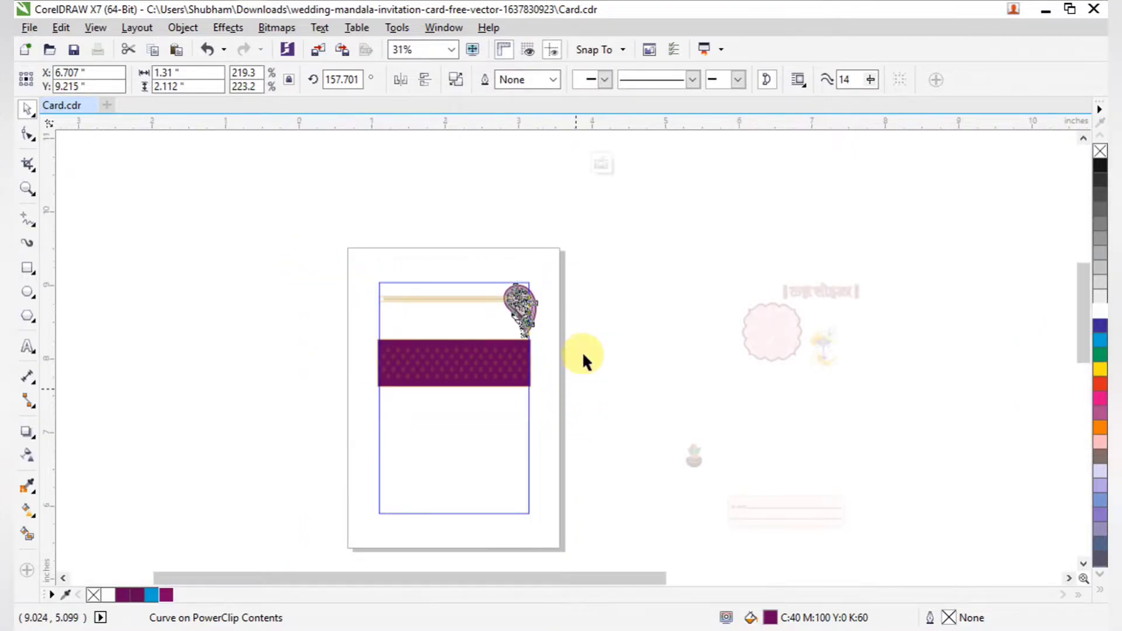
{"action": "scroll", "coordinate": [563, 331], "scroll_direction": "up", "scroll_amount": 2}
{"action": "left_click_drag", "start_coordinate": [794, 260], "coordinate": [428, 261]}
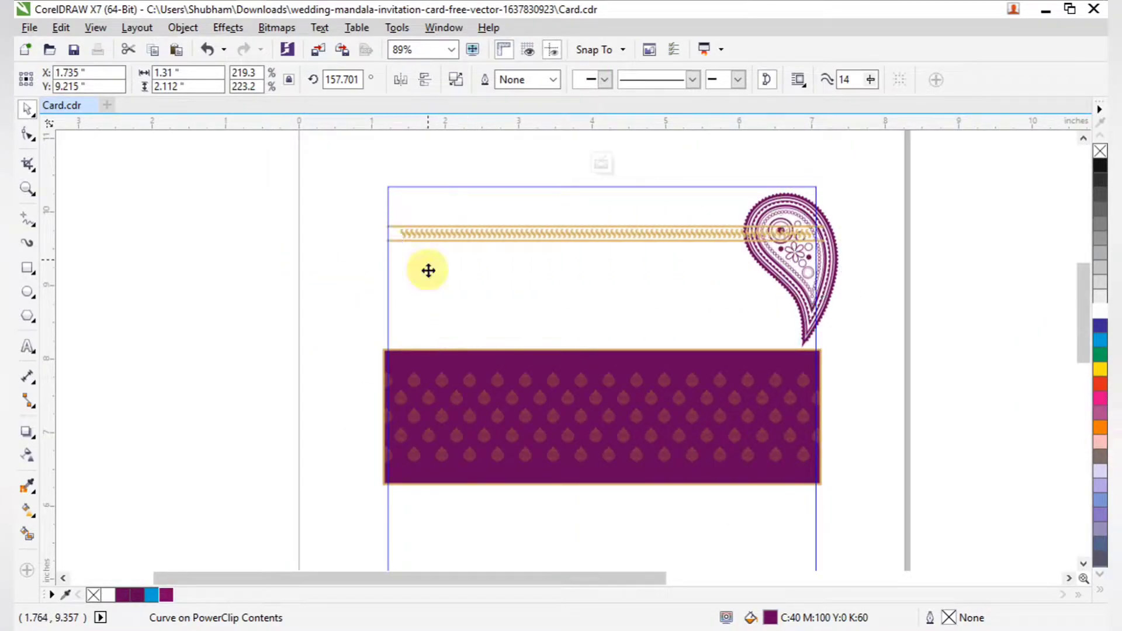
{"action": "left_click", "coordinate": [398, 78]}
{"action": "left_click_drag", "start_coordinate": [431, 252], "coordinate": [418, 255]}
{"action": "left_click", "coordinate": [308, 213], "text": "ctrl"}
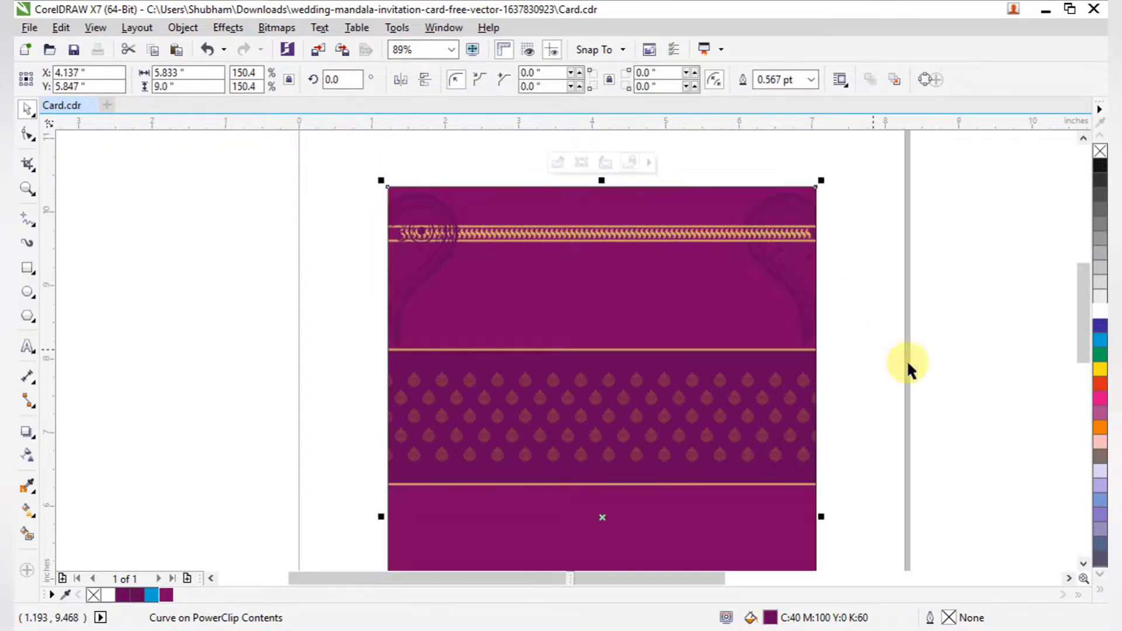
{"action": "left_click", "coordinate": [907, 360]}
Reopen the card's PowerClip contents, send the left paisley behind the gold border, and finish editing
{"action": "scroll", "coordinate": [584, 304], "scroll_direction": "down", "scroll_amount": 2}
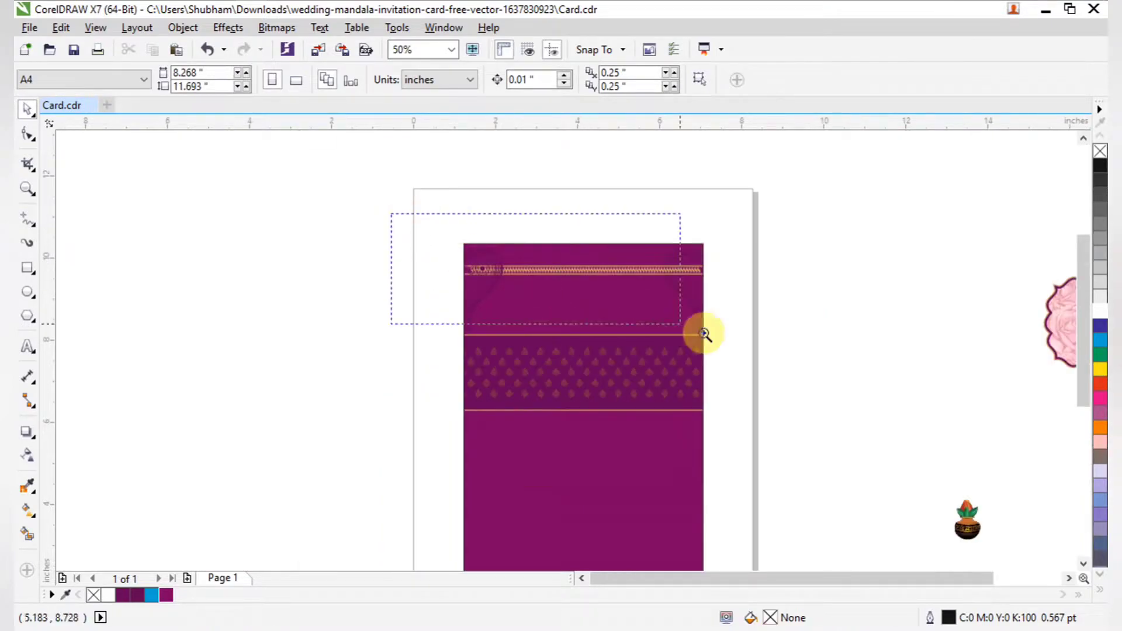
{"action": "scroll", "coordinate": [647, 318], "scroll_direction": "up", "scroll_amount": 3}
{"action": "left_click", "coordinate": [649, 316]}
{"action": "double_click", "coordinate": [369, 352]}
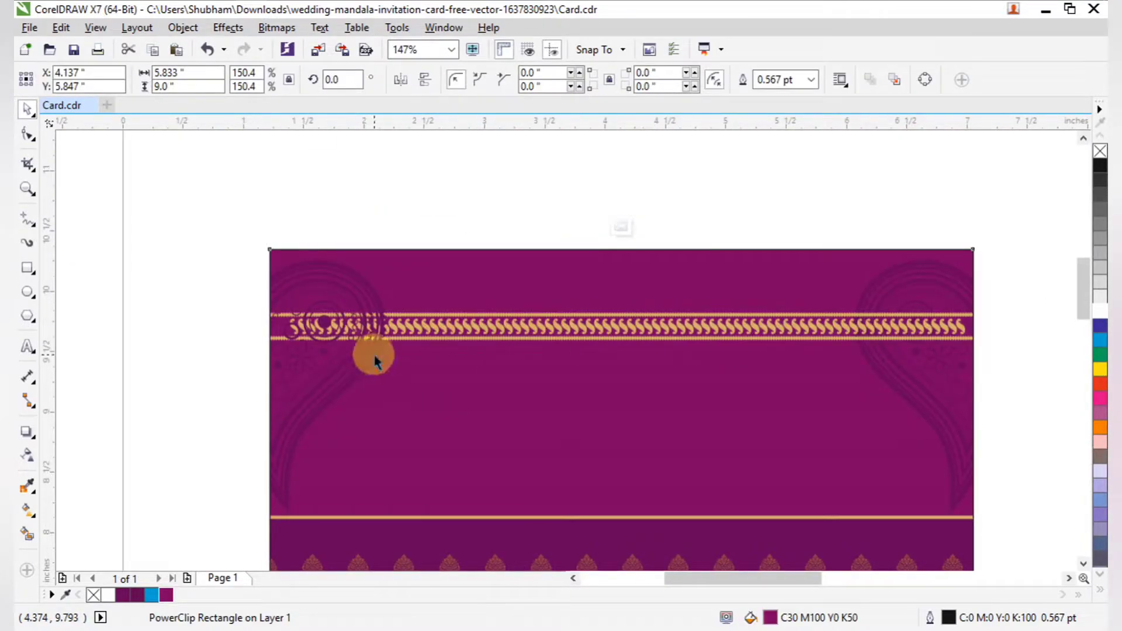
{"action": "left_click", "coordinate": [366, 351]}
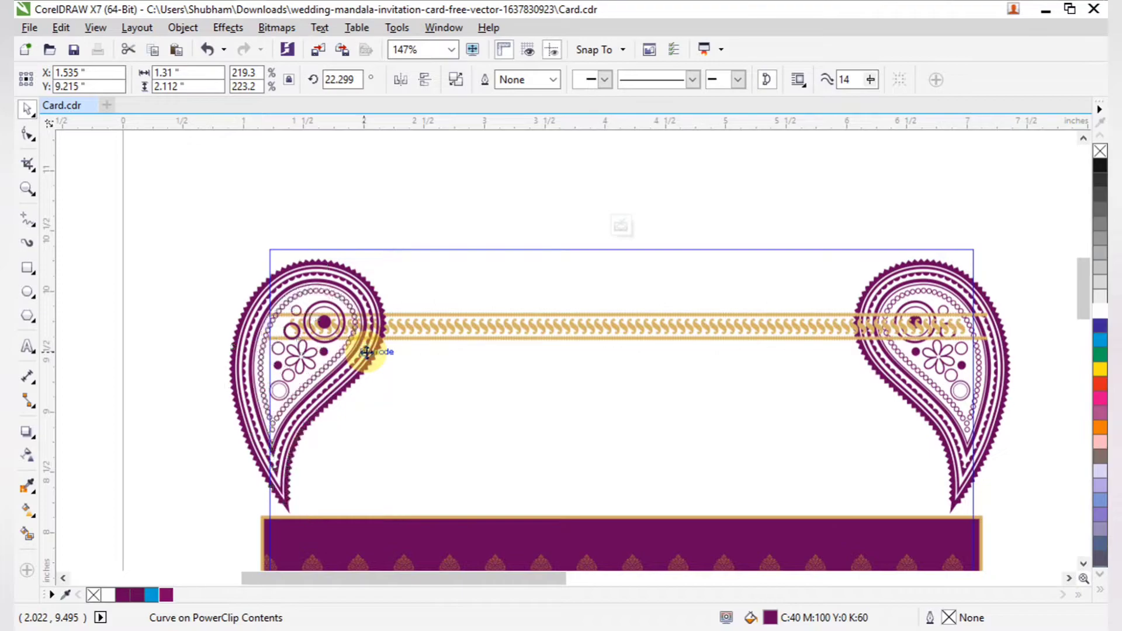
{"action": "left_click", "coordinate": [480, 182], "text": "ctrl"}
{"action": "left_click", "coordinate": [466, 213]}
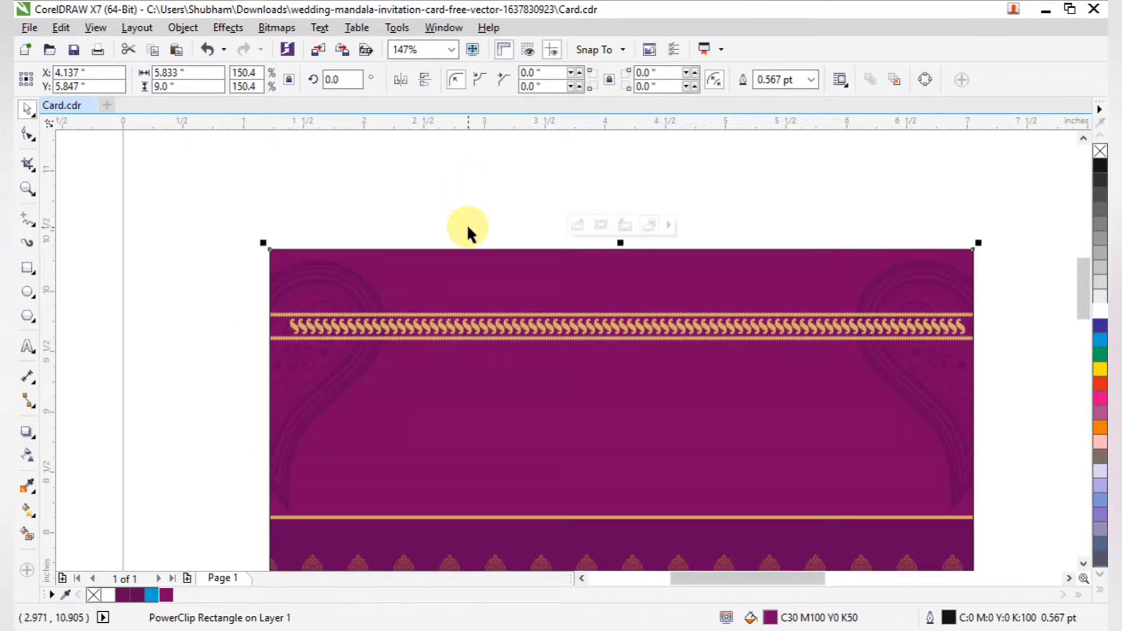
Try to move the rose-filled scalloped panel onto the card, and undo the move
{"action": "scroll", "coordinate": [461, 233], "scroll_direction": "down", "scroll_amount": 2}
{"action": "left_click_drag", "start_coordinate": [385, 258], "coordinate": [970, 588]}
{"action": "scroll", "coordinate": [832, 406], "scroll_direction": "up", "scroll_amount": 1}
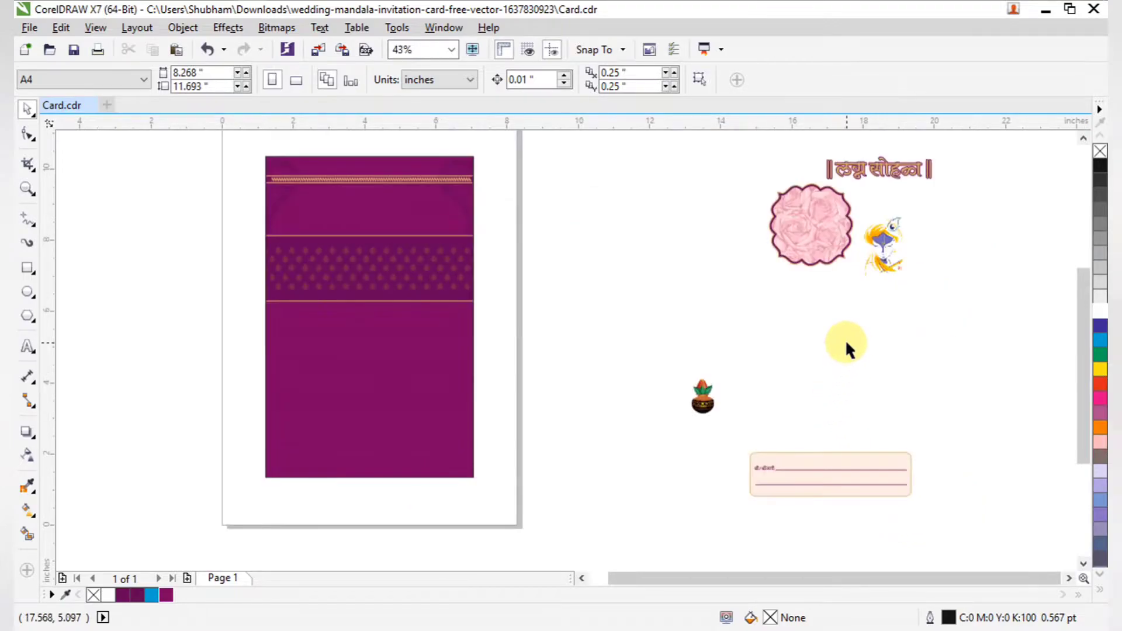
{"action": "left_click", "coordinate": [821, 260]}
{"action": "scroll", "coordinate": [906, 269], "scroll_direction": "up", "scroll_amount": 3}
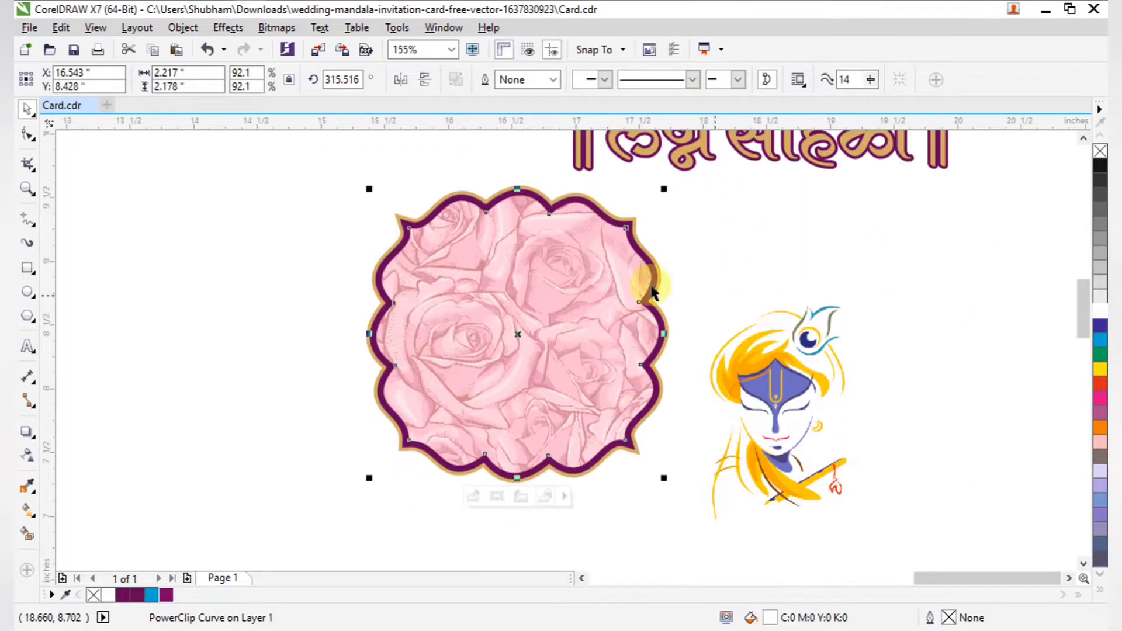
{"action": "left_click", "coordinate": [722, 298]}
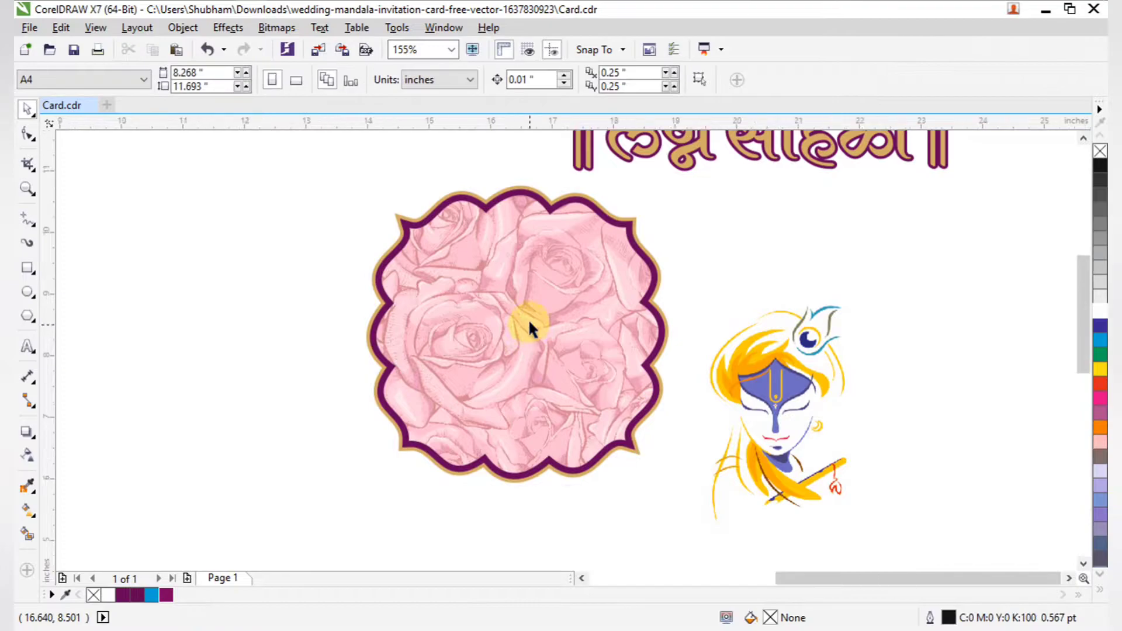
{"action": "scroll", "coordinate": [526, 326], "scroll_direction": "down", "scroll_amount": 2}
{"action": "left_click", "coordinate": [531, 323]}
{"action": "scroll", "coordinate": [531, 323], "scroll_direction": "down", "scroll_amount": 5}
{"action": "key", "text": "z"}
{"action": "left_click_drag", "start_coordinate": [235, 281], "coordinate": [585, 378]}
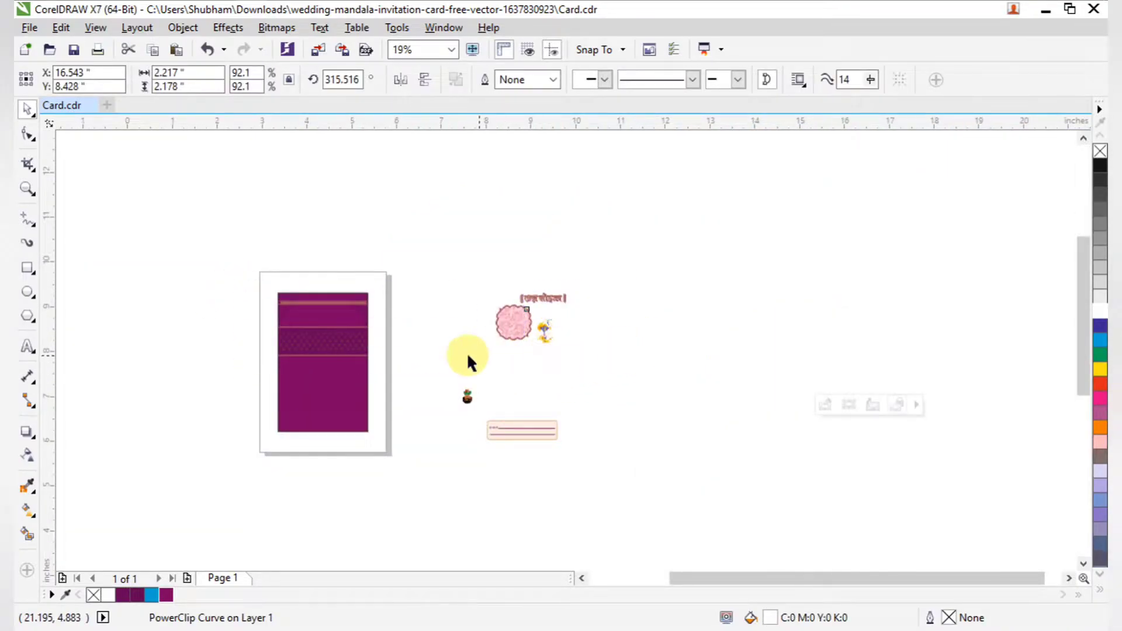
{"action": "left_click_drag", "start_coordinate": [871, 335], "coordinate": [320, 386]}
{"action": "key", "text": "ctrl+z"}
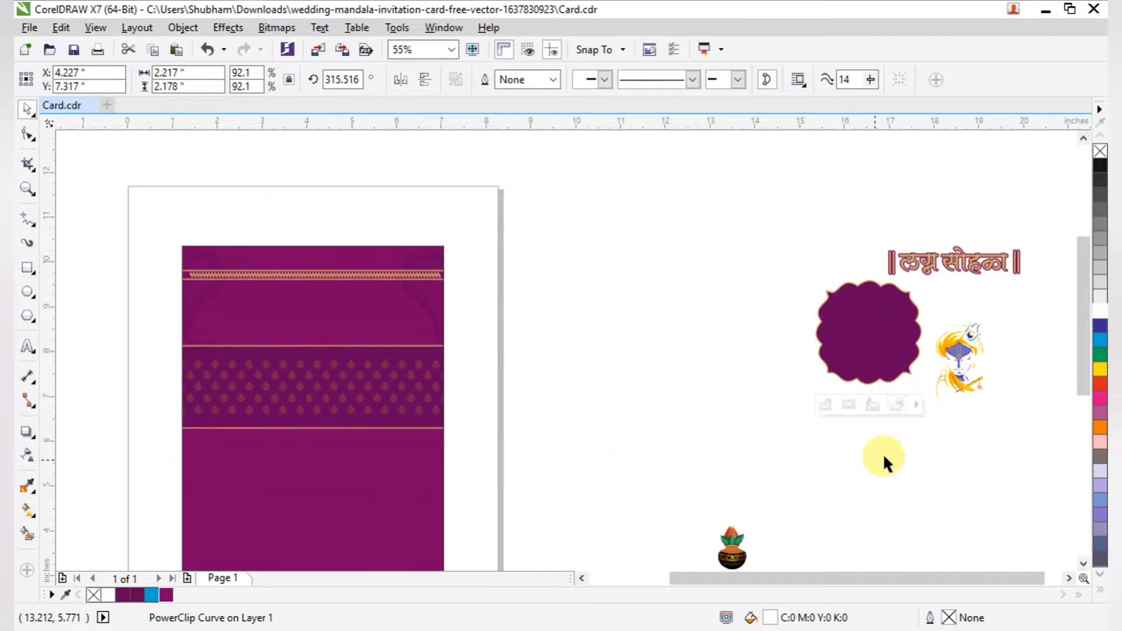
Group the rose panel with its purple scalloped backing and centre the group horizontally and vertically on the card
{"action": "left_click_drag", "start_coordinate": [928, 423], "coordinate": [756, 283]}
{"action": "key", "text": "ctrl+g"}
{"action": "left_click", "coordinate": [351, 396], "text": "shift"}
{"action": "key", "text": "c"}
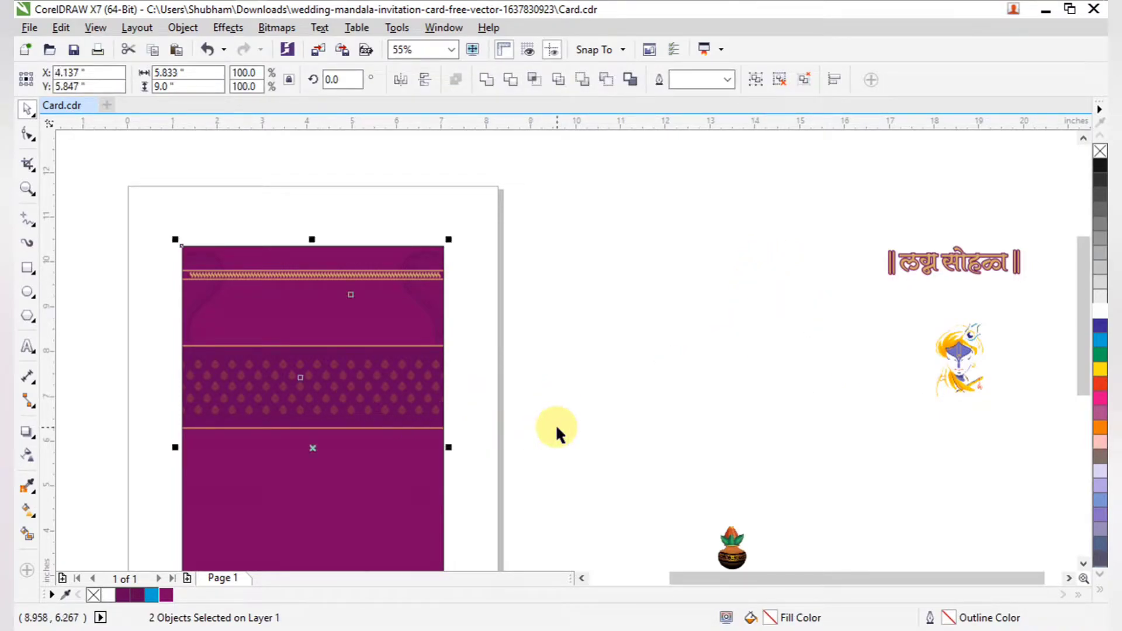
{"action": "key", "text": "e"}
Bring the rose medallion group to the front and move it straight up onto the patterned band
{"action": "left_click_drag", "start_coordinate": [581, 510], "coordinate": [149, 317]}
{"action": "key", "text": "shift+Page_Up"}
{"action": "scroll", "coordinate": [215, 366], "scroll_direction": "down", "scroll_amount": 1}
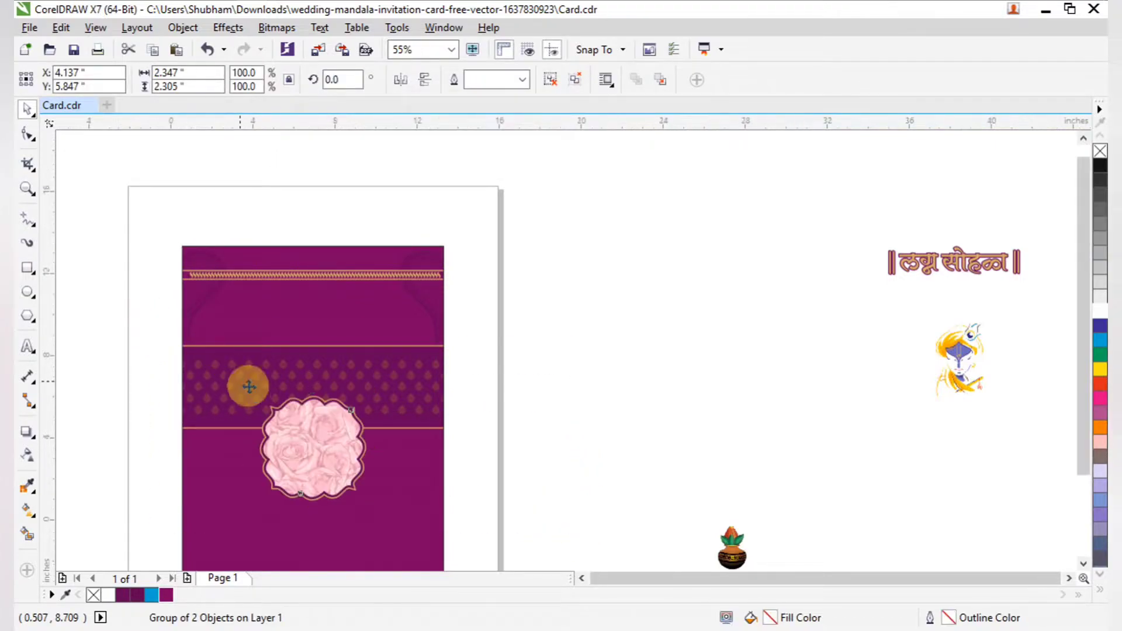
{"action": "key", "text": "F2"}
{"action": "left_click_drag", "start_coordinate": [207, 338], "coordinate": [316, 419]}
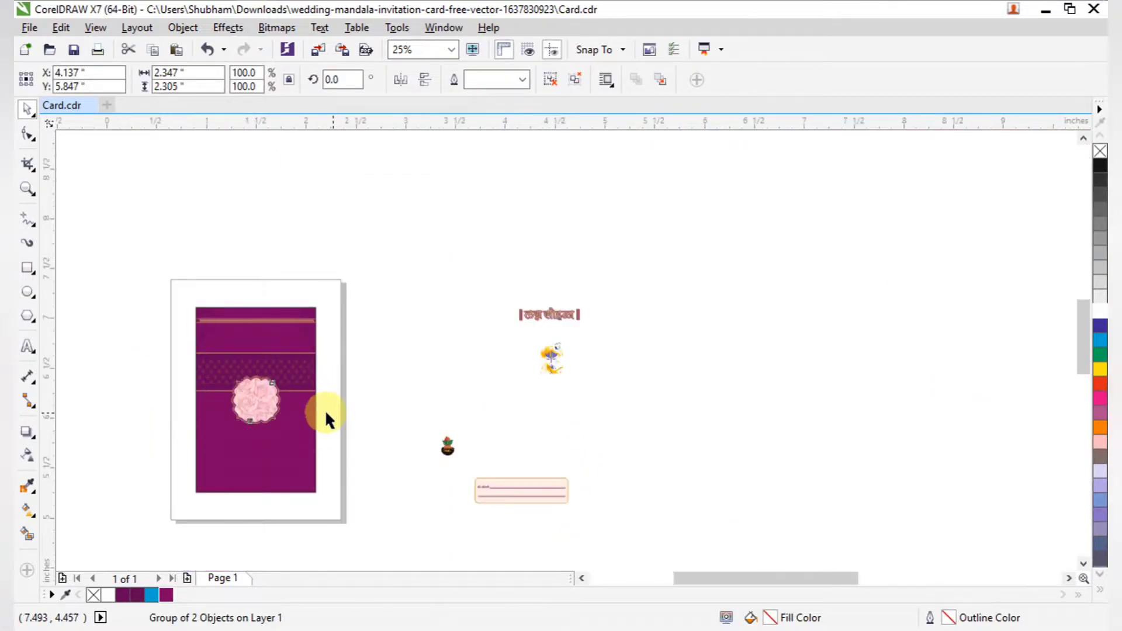
{"action": "scroll", "coordinate": [342, 395], "scroll_direction": "up", "scroll_amount": 4}
{"action": "left_click_drag", "start_coordinate": [467, 421], "coordinate": [504, 263]}
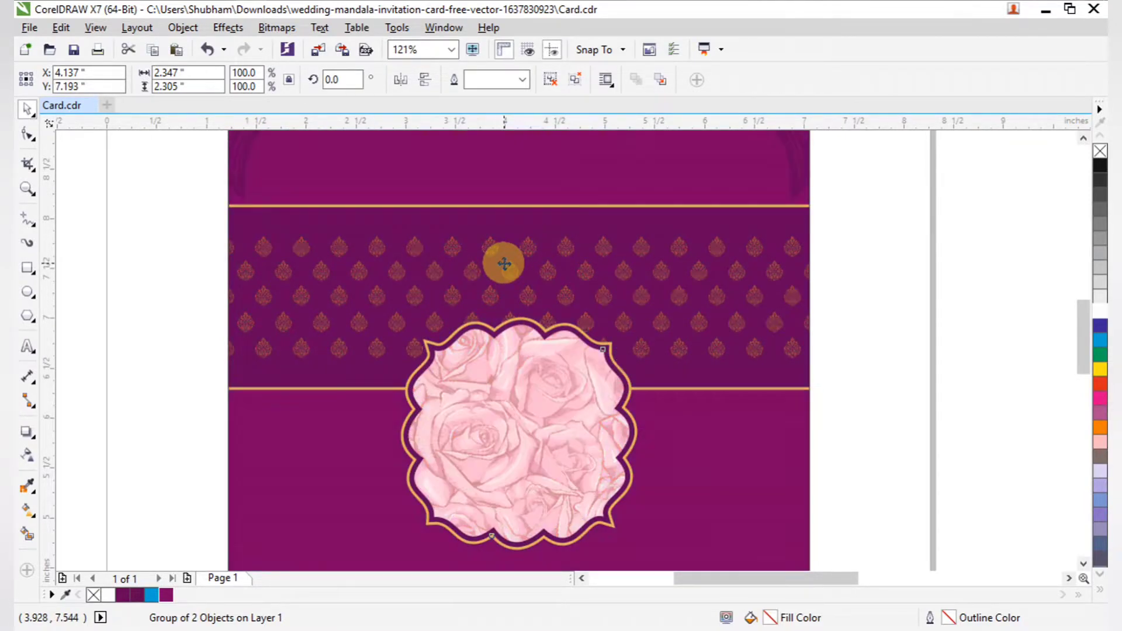
{"action": "left_click", "coordinate": [909, 443]}
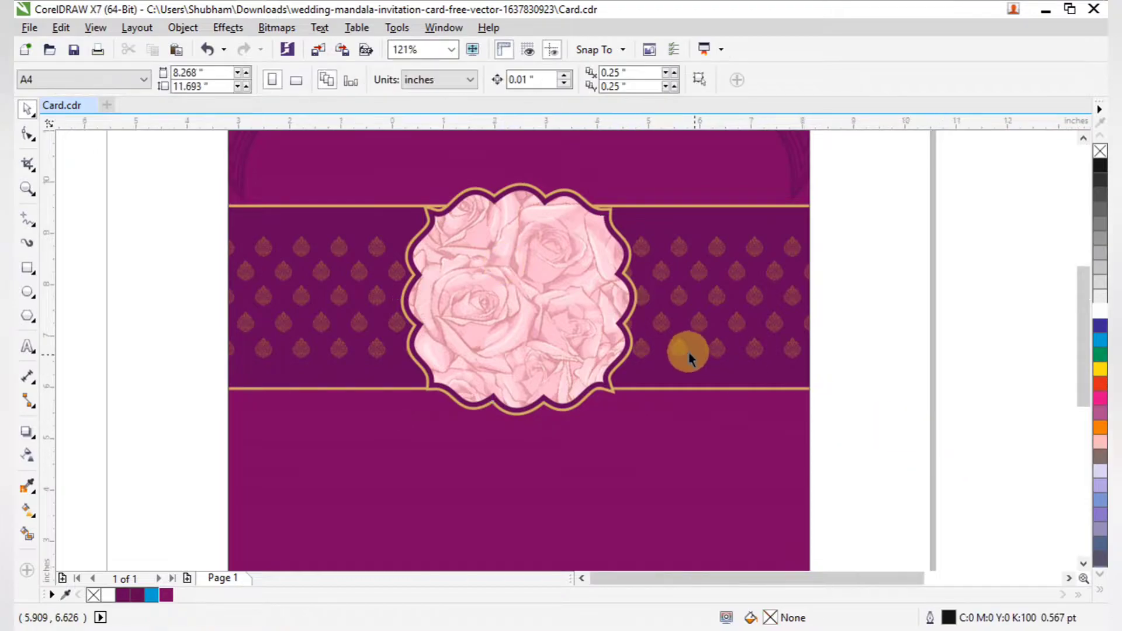
Move the Krishna illustration from beside the page onto the rose medallion
{"action": "scroll", "coordinate": [576, 296], "scroll_direction": "down", "scroll_amount": 5}
{"action": "scroll", "coordinate": [962, 331], "scroll_direction": "up", "scroll_amount": 1}
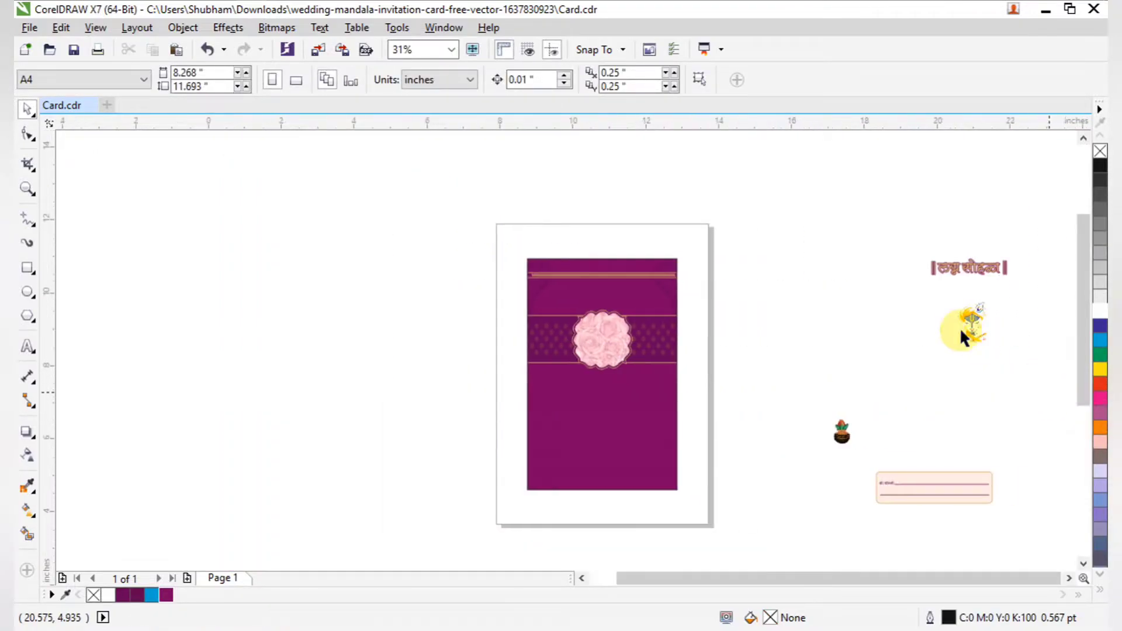
{"action": "scroll", "coordinate": [951, 338], "scroll_direction": "up", "scroll_amount": 1}
{"action": "left_click", "coordinate": [877, 369]}
{"action": "left_click_drag", "start_coordinate": [886, 377], "coordinate": [372, 389]}
{"action": "key", "text": "F2"}
{"action": "left_click_drag", "start_coordinate": [304, 335], "coordinate": [496, 509]}
{"action": "key", "text": "F2"}
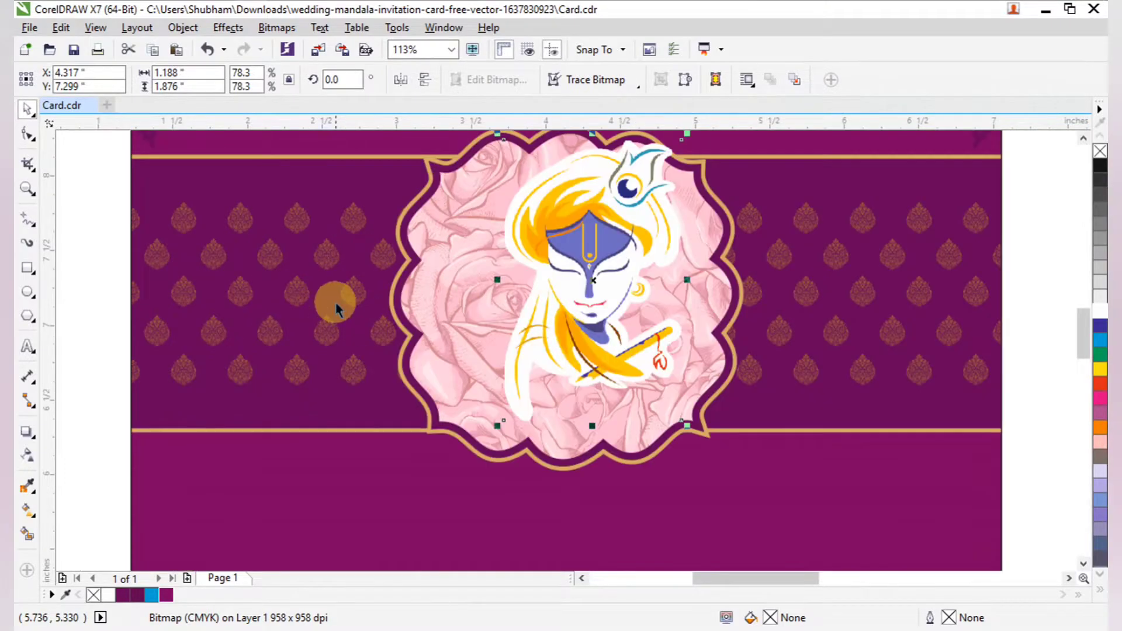
Centre the Krishna illustration horizontally and vertically on the rose medallion
{"action": "left_click", "coordinate": [425, 293], "text": "shift"}
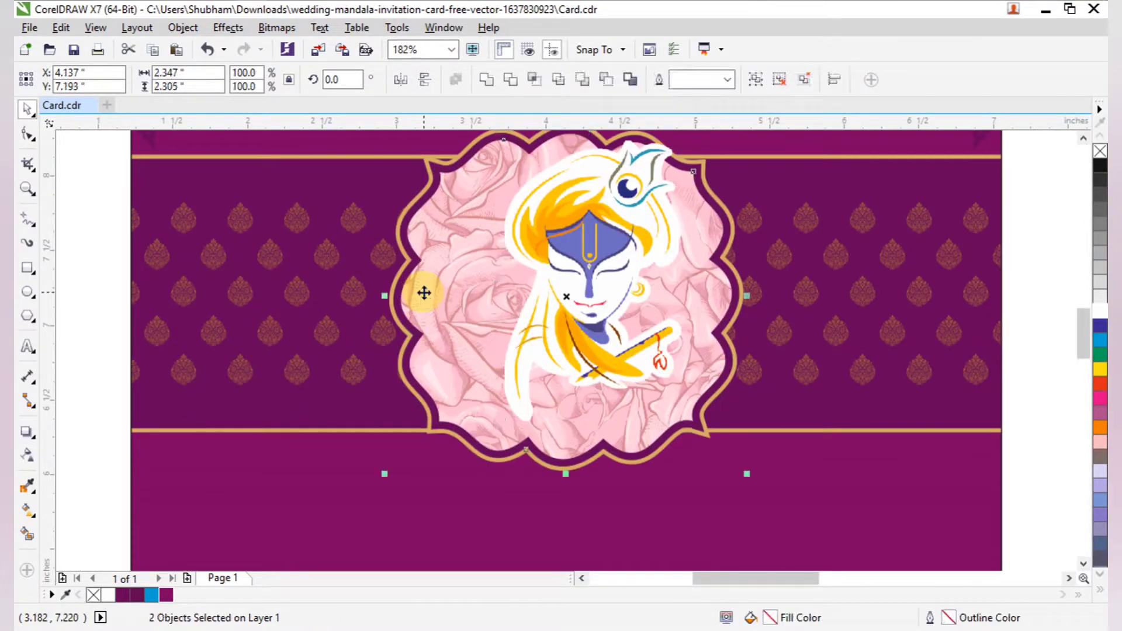
{"action": "key", "text": "c"}
{"action": "key", "text": "e"}
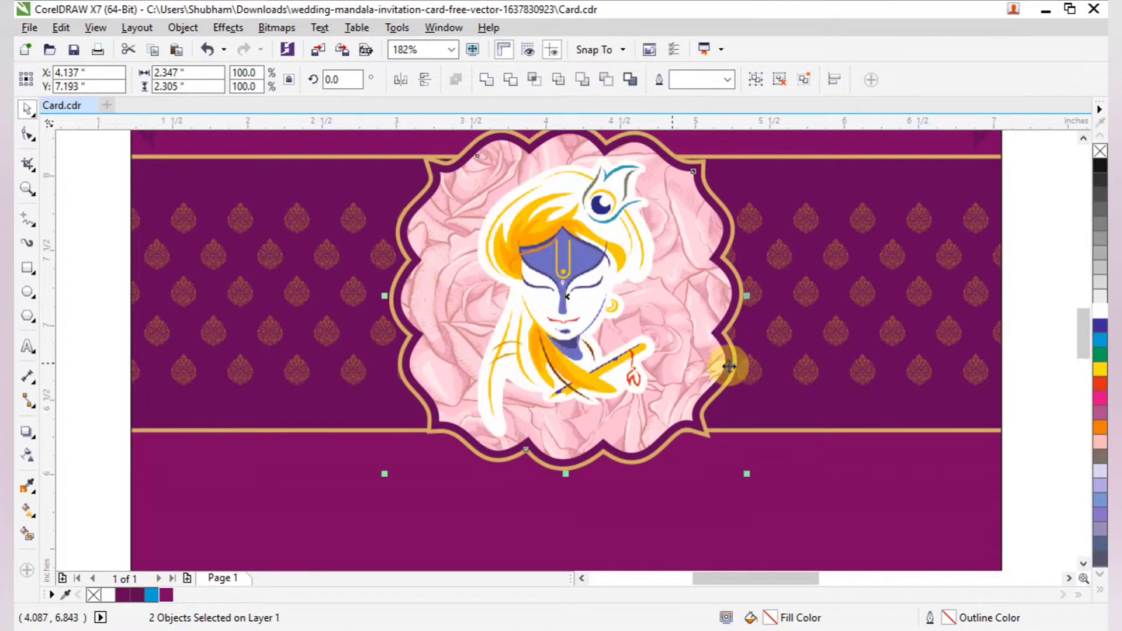
{"action": "left_click", "coordinate": [1009, 468]}
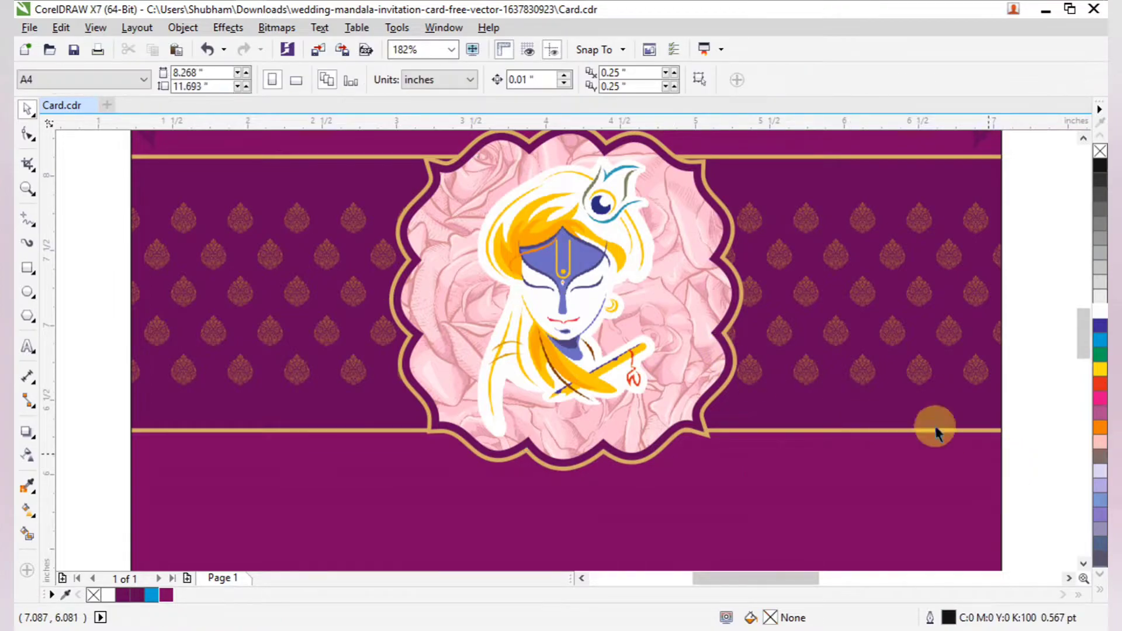
Move the "लग्न सोहळा" title onto the card between the gold border and the rose medallion
{"action": "scroll", "coordinate": [746, 341], "scroll_direction": "down", "scroll_amount": 5}
{"action": "scroll", "coordinate": [747, 342], "scroll_direction": "down", "scroll_amount": 2}
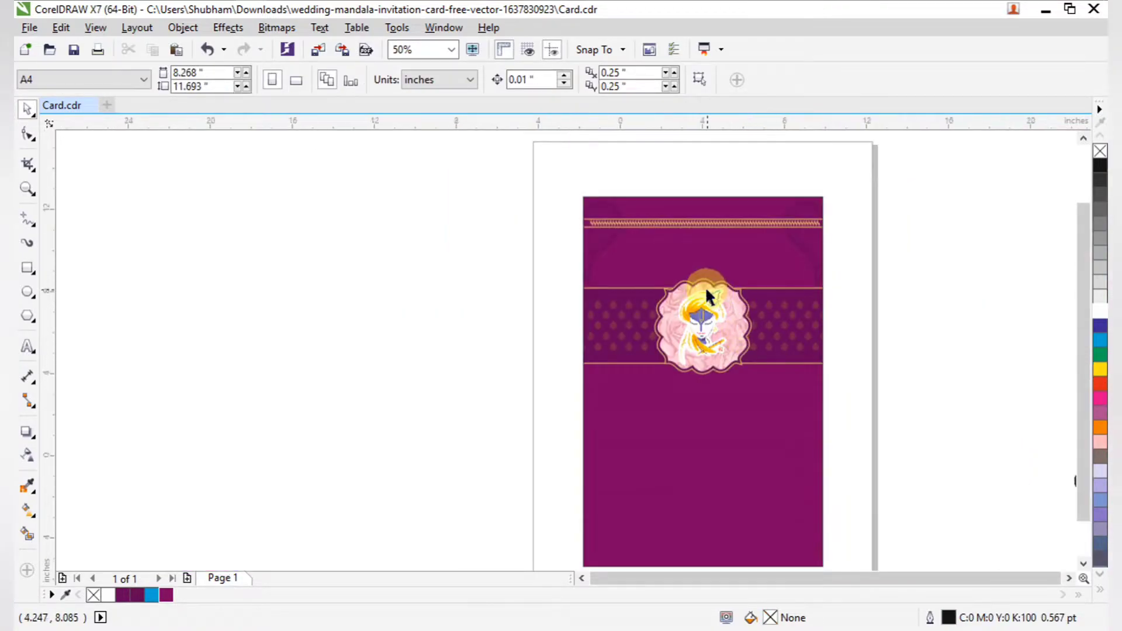
{"action": "key", "text": "F2"}
{"action": "left_click_drag", "start_coordinate": [636, 198], "coordinate": [1090, 337]}
{"action": "scroll", "coordinate": [935, 275], "scroll_direction": "up", "scroll_amount": 2}
{"action": "left_click", "coordinate": [826, 319]}
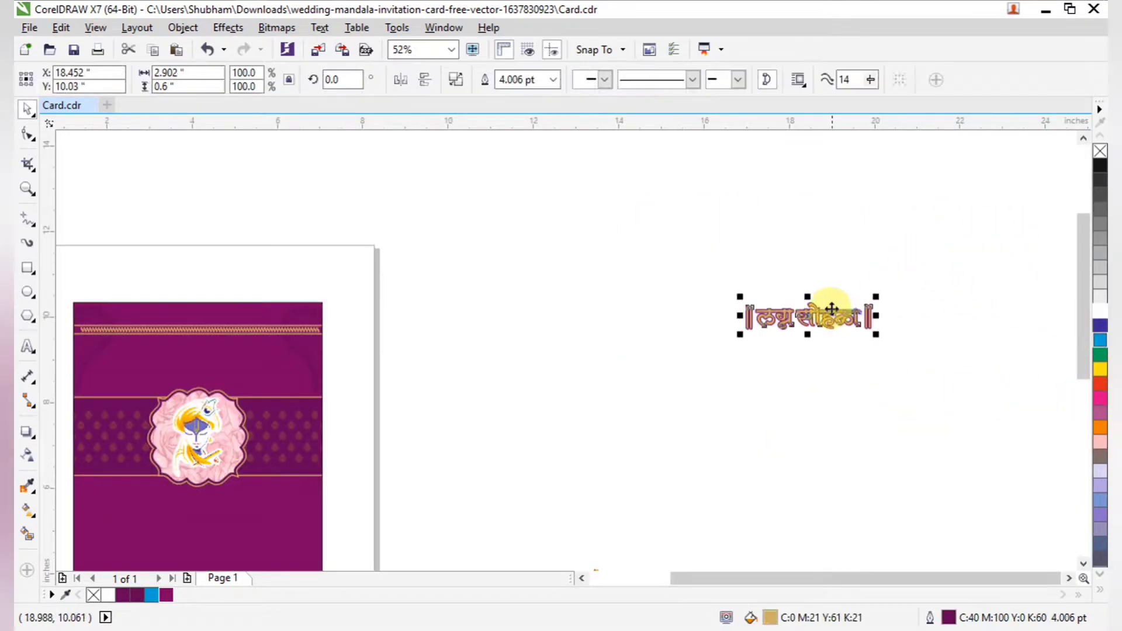
{"action": "left_click_drag", "start_coordinate": [820, 321], "coordinate": [208, 357]}
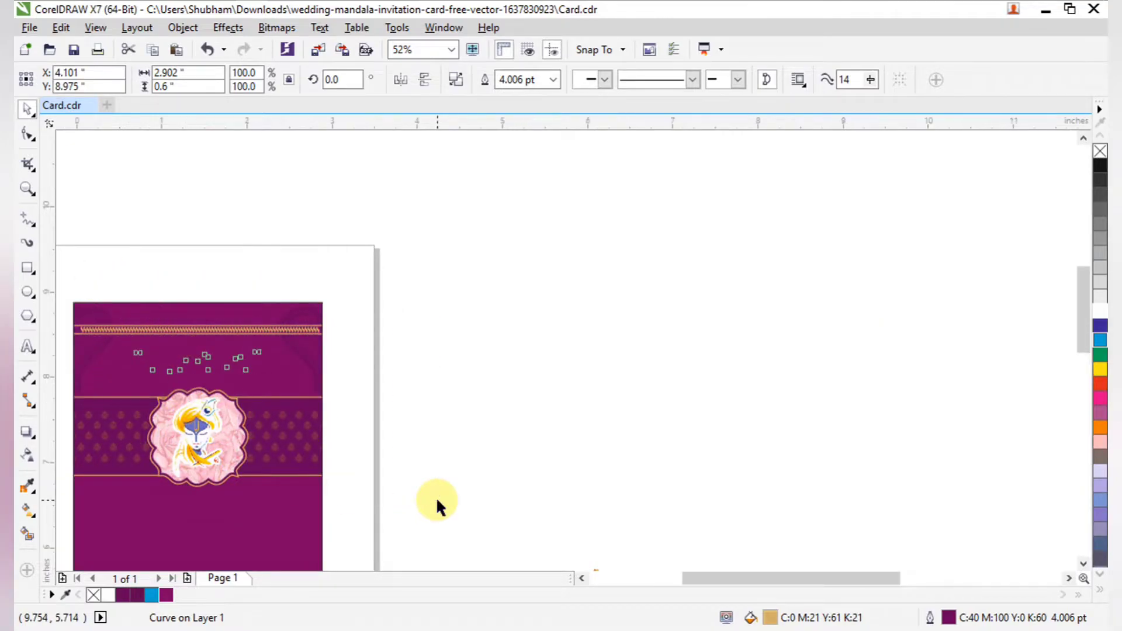
Centre the "लग्न सोहळा" title horizontally on the card
{"action": "scroll", "coordinate": [436, 497], "scroll_direction": "up", "scroll_amount": 2}
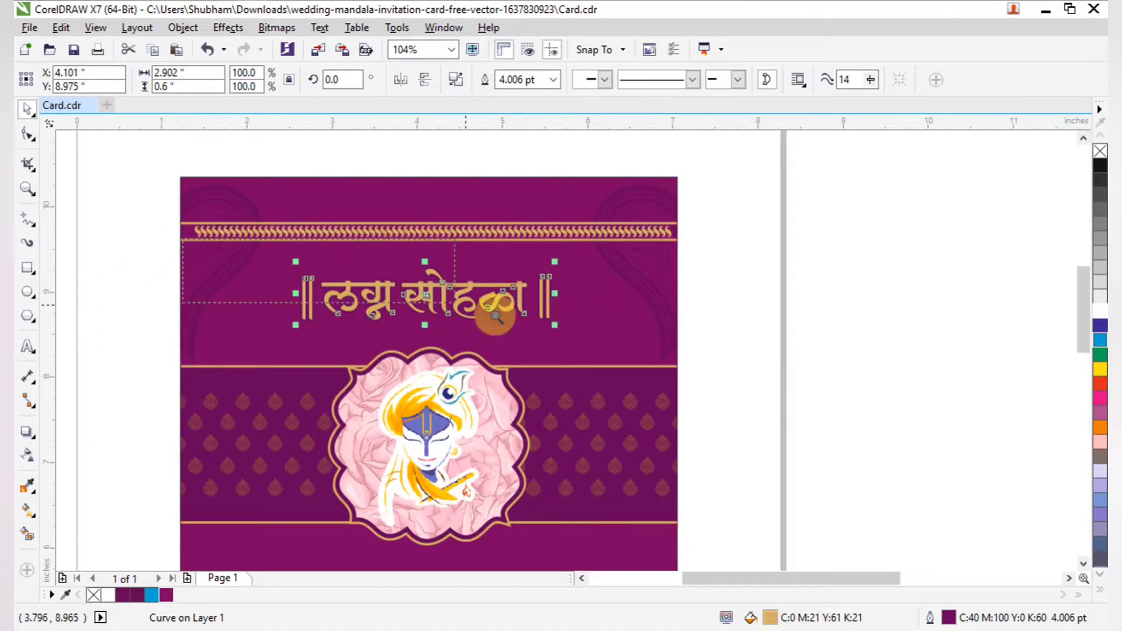
{"action": "scroll", "coordinate": [716, 383], "scroll_direction": "up", "scroll_amount": 2}
{"action": "left_click", "coordinate": [814, 416]}
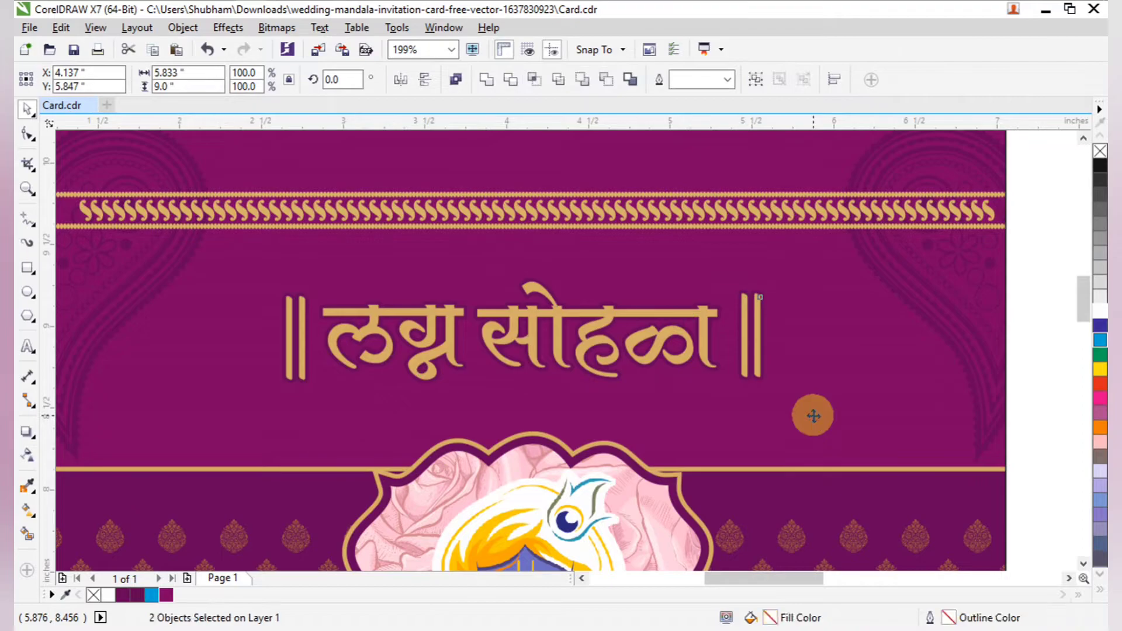
{"action": "key", "text": "c"}
{"action": "left_click", "coordinate": [1054, 455]}
Draw a rectangle about 4.58 by 1.92 inches on the plain area of the card below the rose medallion
{"action": "scroll", "coordinate": [632, 345], "scroll_direction": "down", "scroll_amount": 3}
{"action": "key", "text": "F2"}
{"action": "left_click_drag", "start_coordinate": [548, 371], "coordinate": [946, 534]}
{"action": "left_click", "coordinate": [31, 192]}
{"action": "key", "text": "F2"}
{"action": "left_click_drag", "start_coordinate": [68, 206], "coordinate": [432, 415]}
{"action": "left_click", "coordinate": [332, 386]}
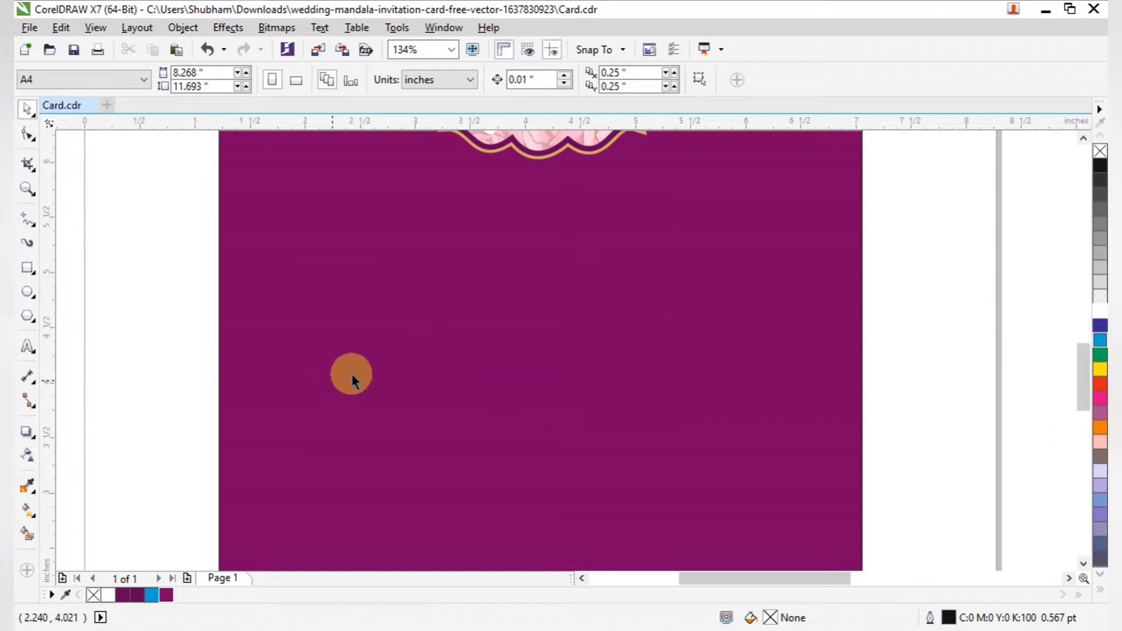
{"action": "left_click", "coordinate": [29, 265]}
{"action": "left_click_drag", "start_coordinate": [286, 234], "coordinate": [790, 444]}
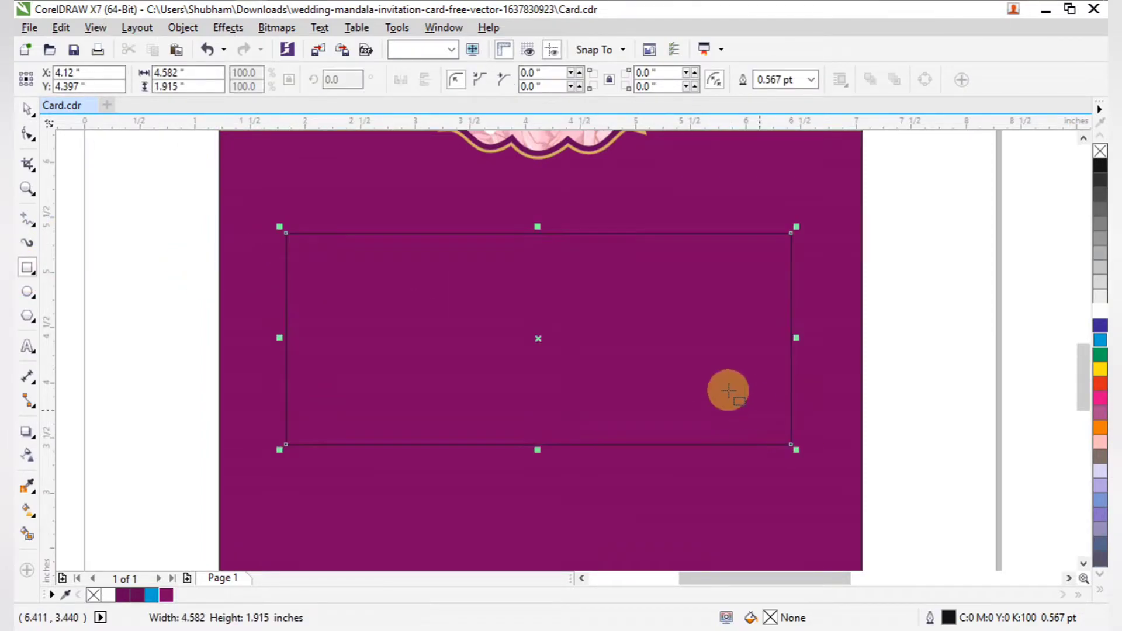
Move the new rectangle up closer to the rose medallion, with its centre at about Y 4.72 inches
{"action": "key", "text": "F3"}
{"action": "key", "text": "F2"}
{"action": "left_click_drag", "start_coordinate": [423, 246], "coordinate": [841, 465]}
{"action": "left_click", "coordinate": [28, 123]}
{"action": "left_click_drag", "start_coordinate": [569, 358], "coordinate": [551, 328]}
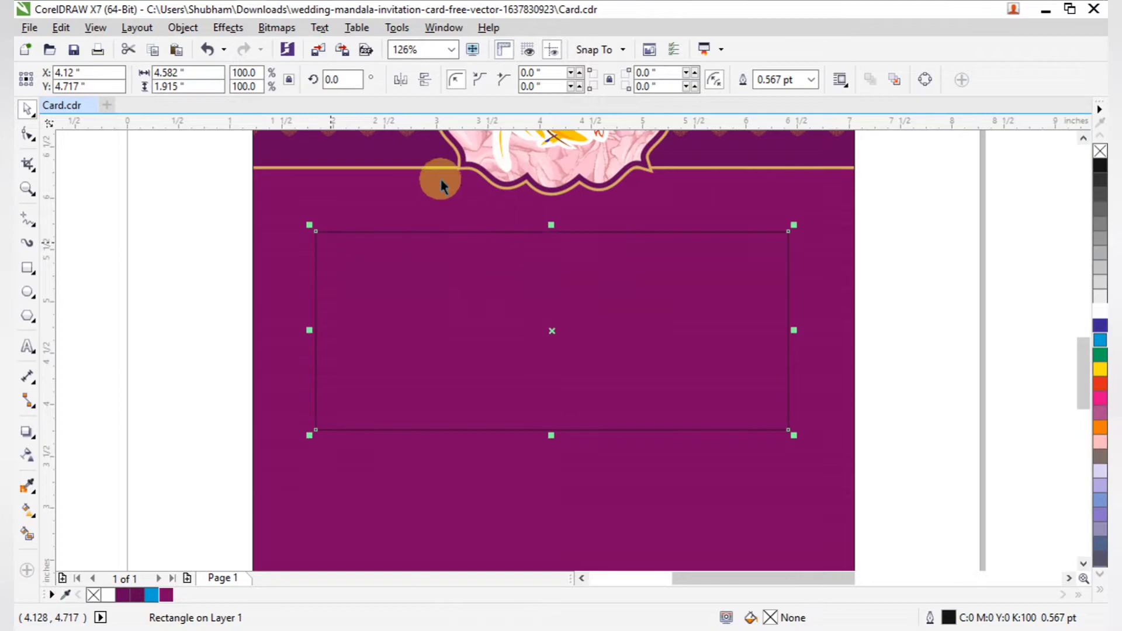
Give the rectangle scalloped corners with a radius of about 0.228 inches
{"action": "left_click", "coordinate": [483, 80]}
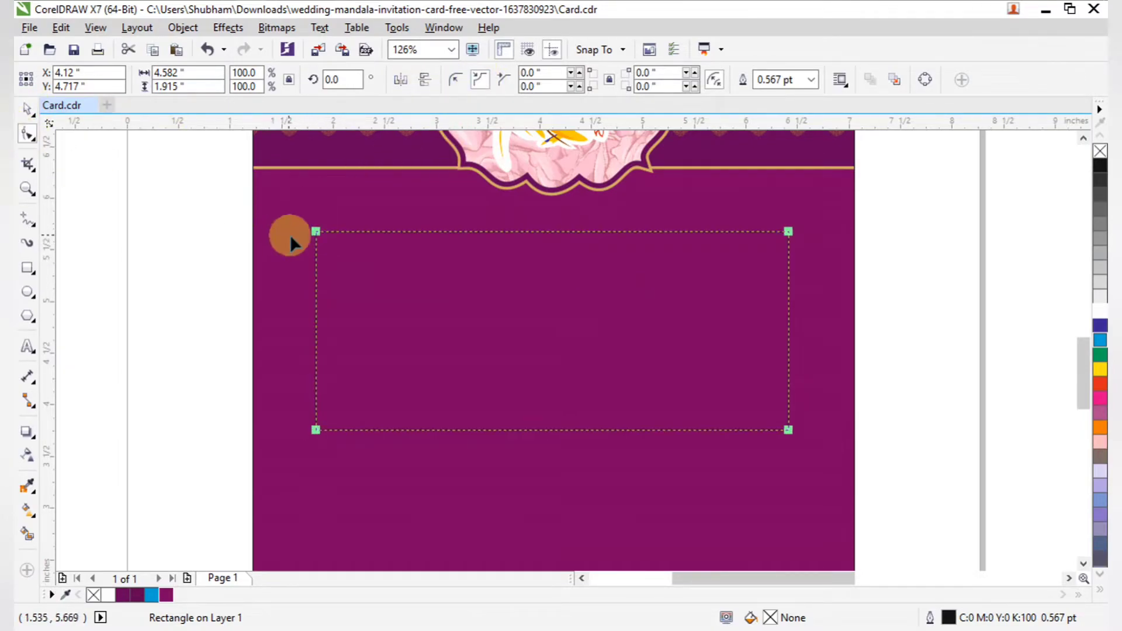
{"action": "left_click_drag", "start_coordinate": [316, 231], "coordinate": [337, 231]}
{"action": "left_click", "coordinate": [27, 109]}
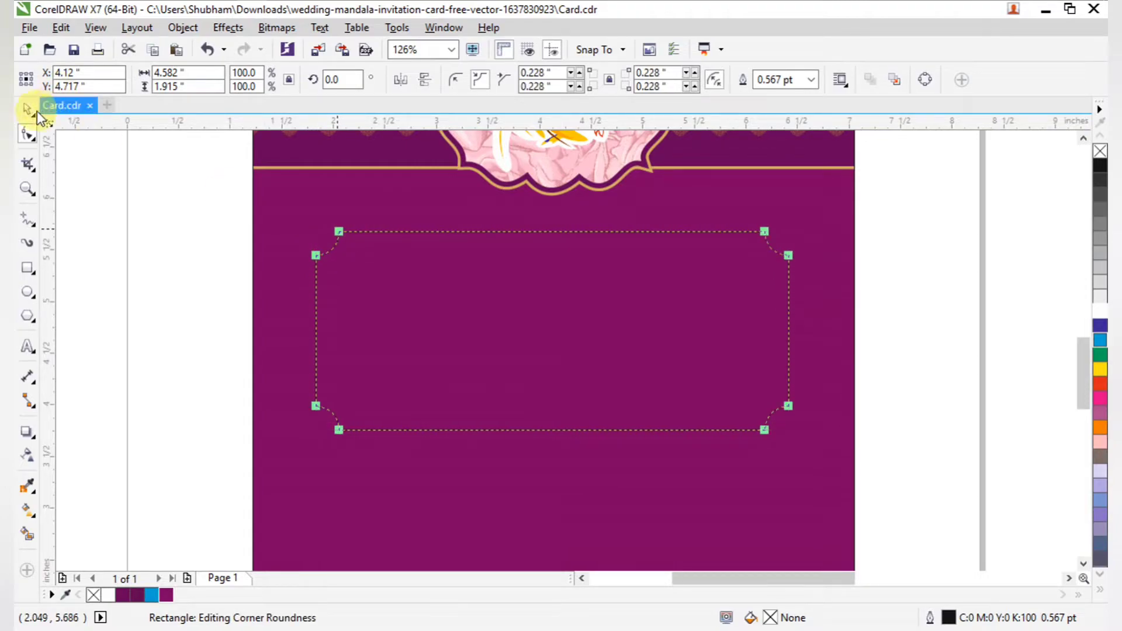
{"action": "left_click", "coordinate": [64, 162]}
Draw an ellipse across the scalloped frame's lower edge and widen it to about 2.05 by 1.72 inches
{"action": "left_click", "coordinate": [27, 291]}
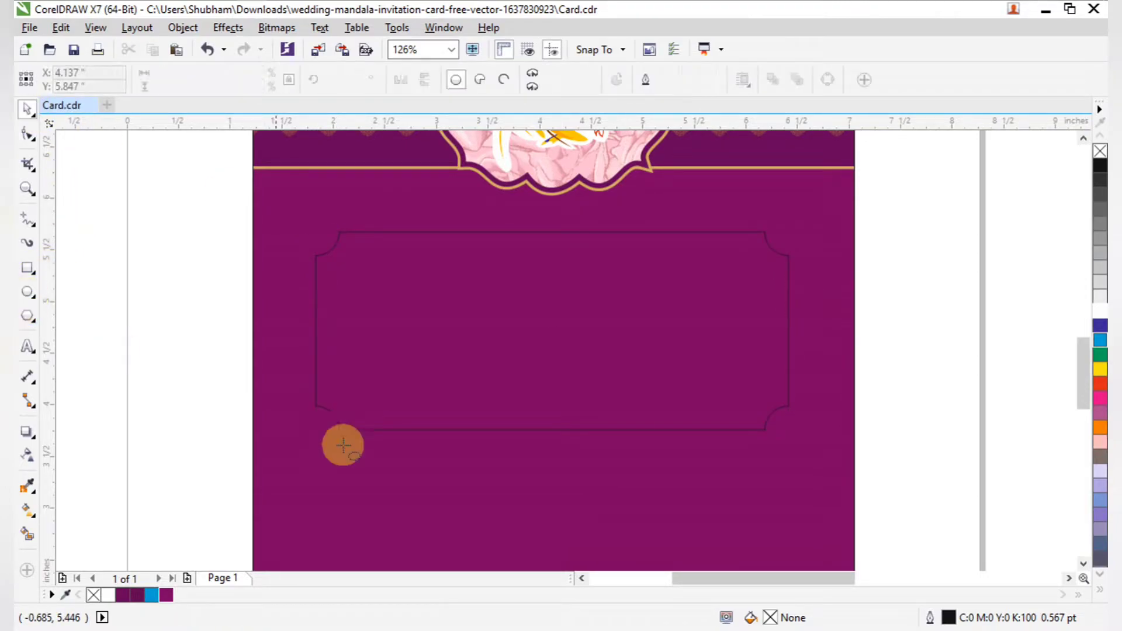
{"action": "left_click_drag", "start_coordinate": [425, 386], "coordinate": [600, 529]}
{"action": "left_click_drag", "start_coordinate": [608, 475], "coordinate": [625, 475]}
Centre the ellipse horizontally on the card and move it up to about Y 4.04 inches
{"action": "left_click", "coordinate": [716, 432], "text": "shift"}
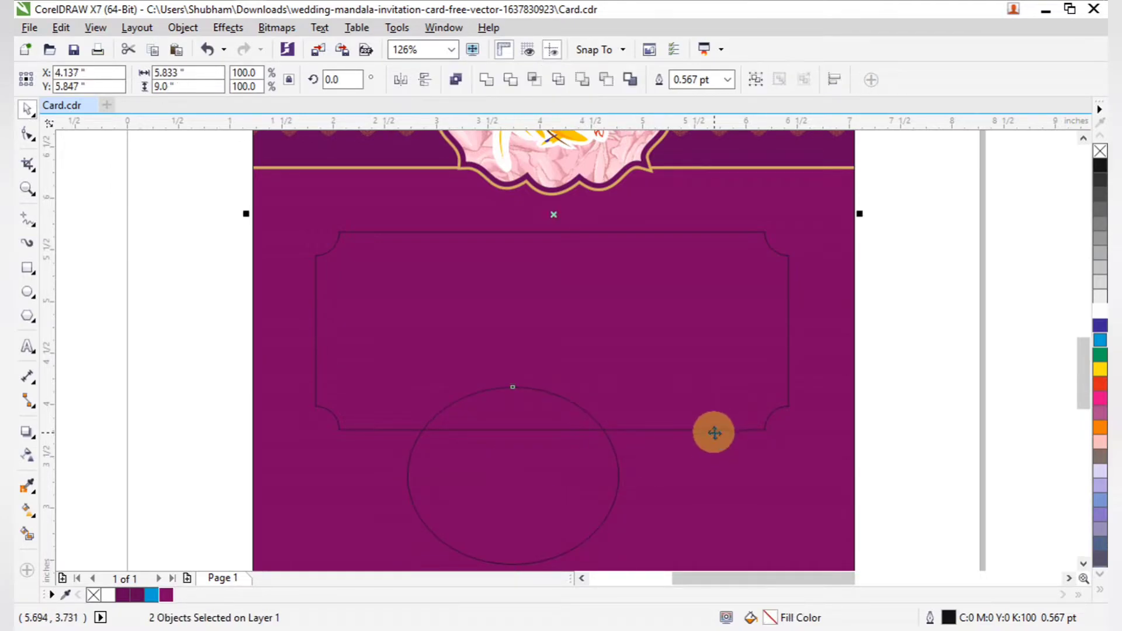
{"action": "key", "text": "c"}
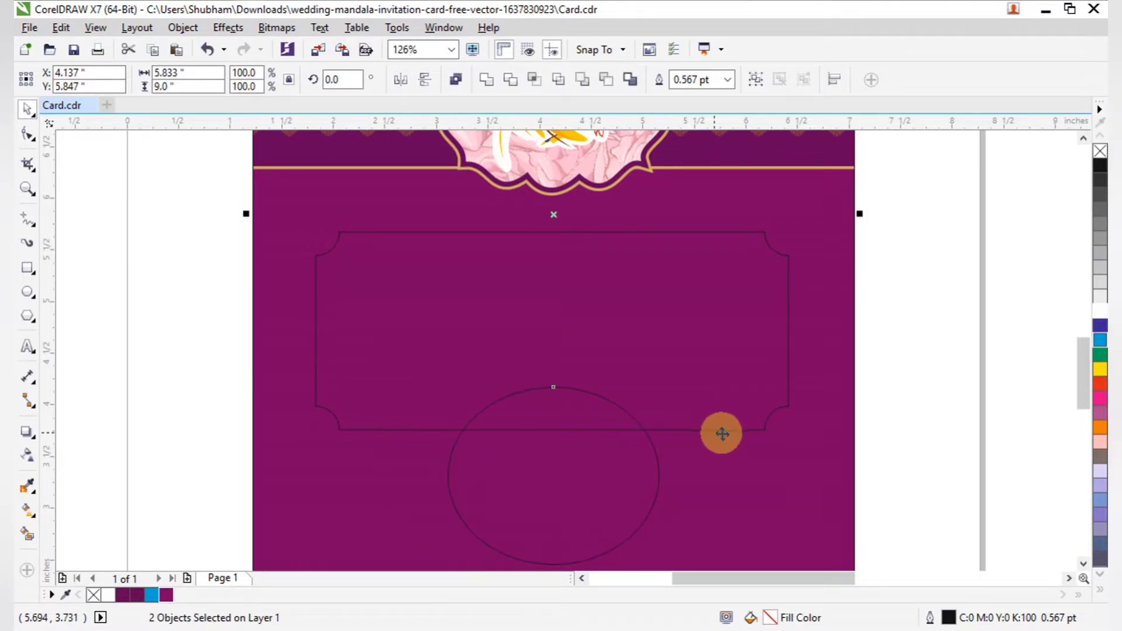
{"action": "left_click", "coordinate": [901, 491]}
{"action": "left_click_drag", "start_coordinate": [618, 406], "coordinate": [617, 332]}
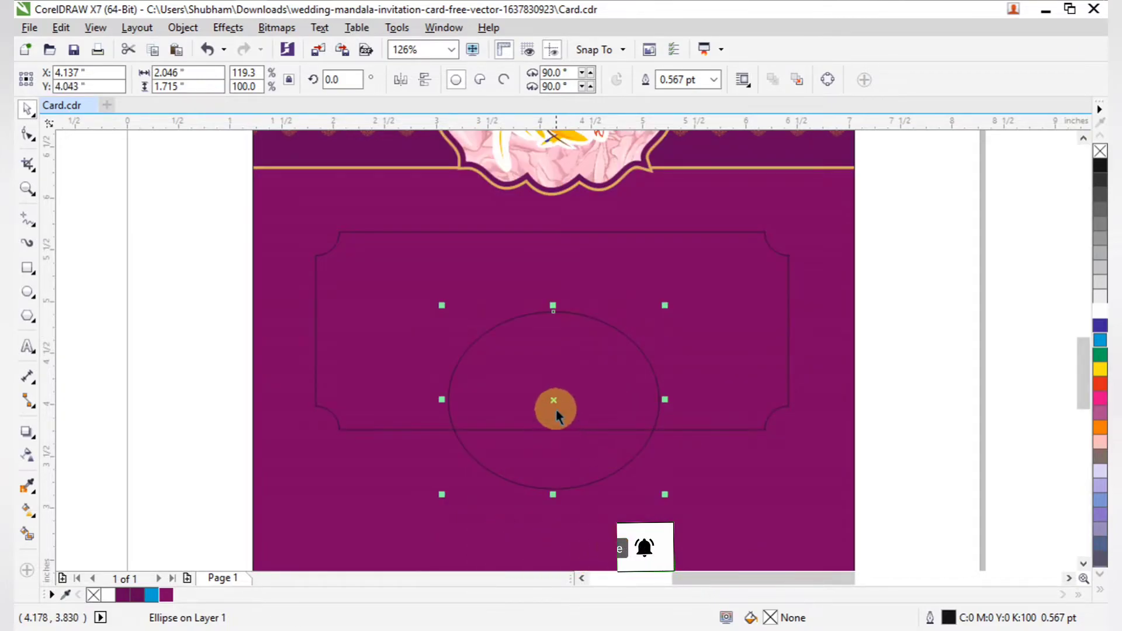
Copy the ellipse slightly lower, narrow the copy to about 1.51 inches wide, and move it up to about Y 3.89 inches
{"action": "left_click", "coordinate": [552, 404]}
{"action": "left_click", "coordinate": [597, 321]}
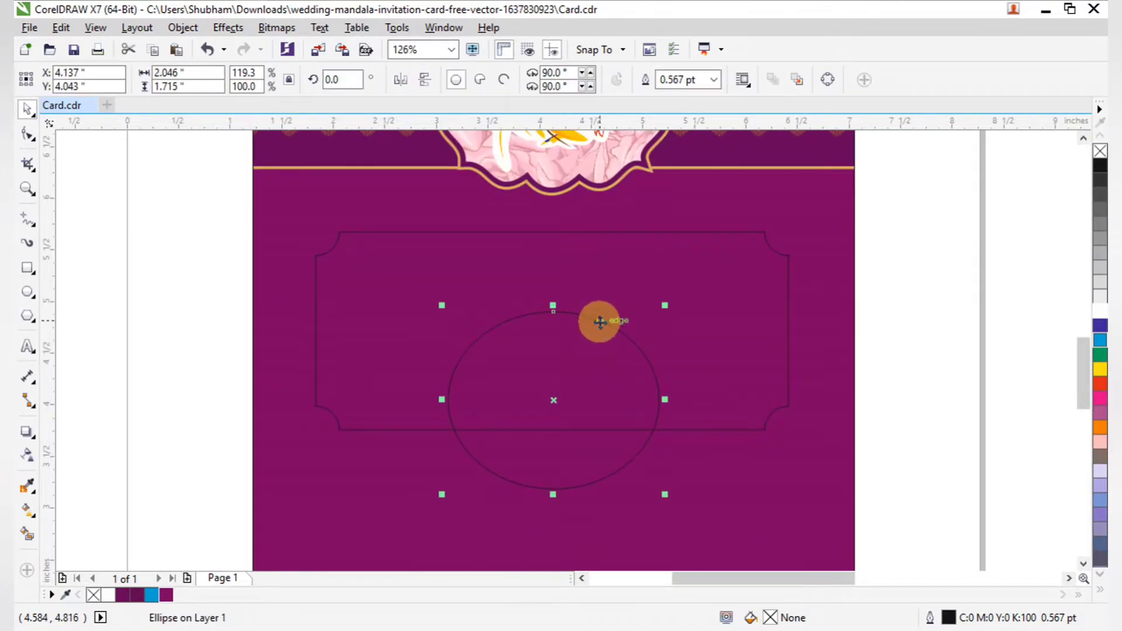
{"action": "left_click_drag", "start_coordinate": [553, 401], "coordinate": [553, 434]}
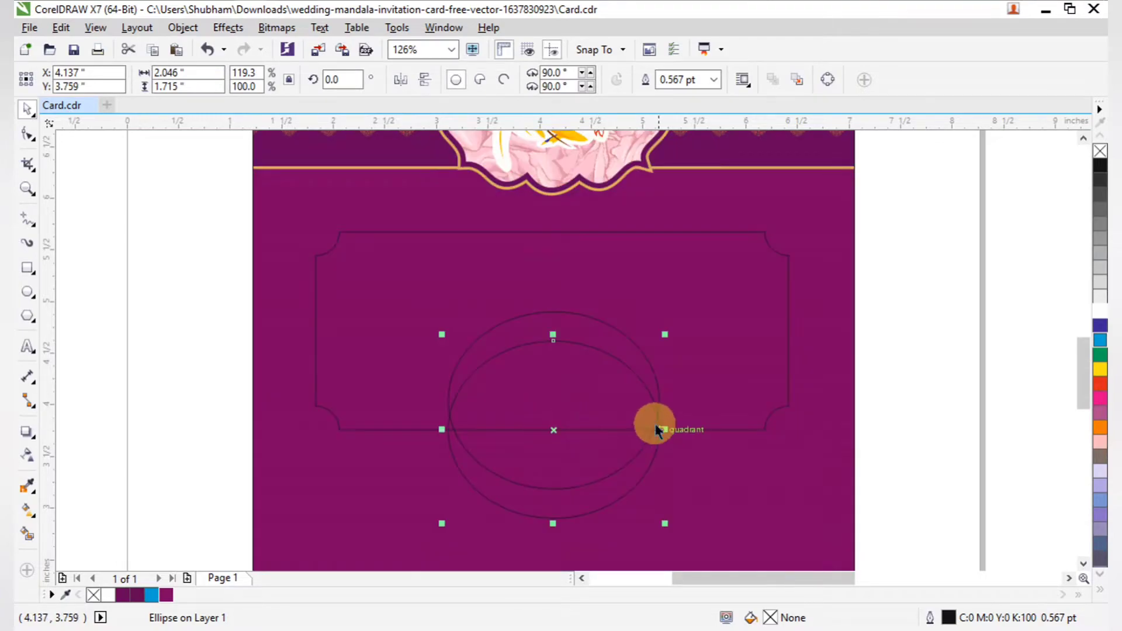
{"action": "left_click_drag", "start_coordinate": [660, 429], "coordinate": [634, 430]}
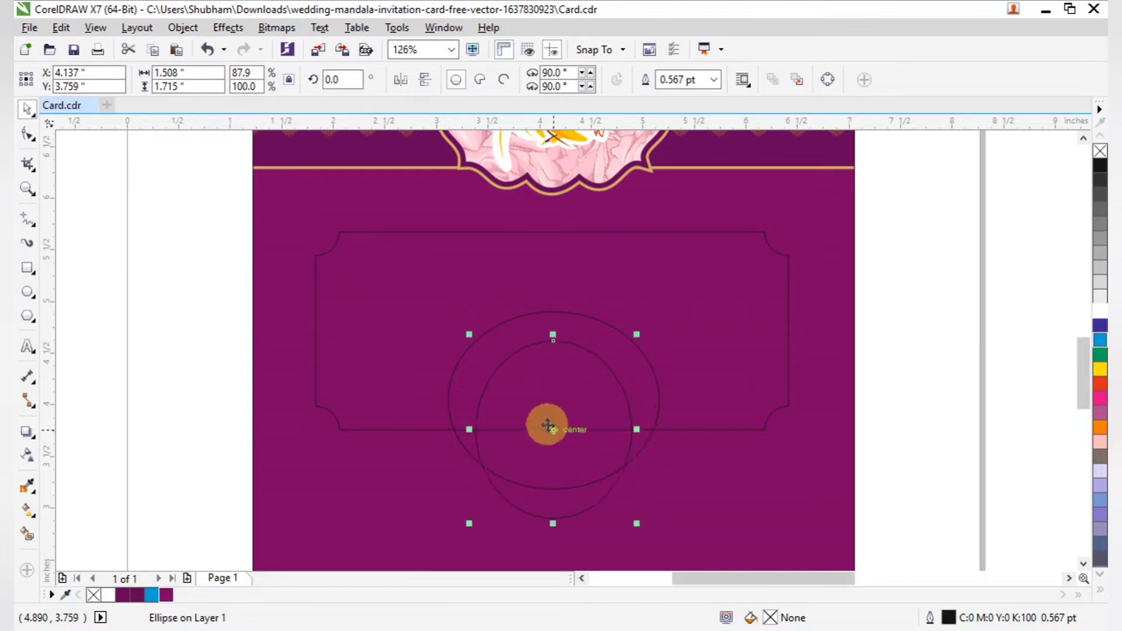
{"action": "left_click_drag", "start_coordinate": [554, 433], "coordinate": [552, 418]}
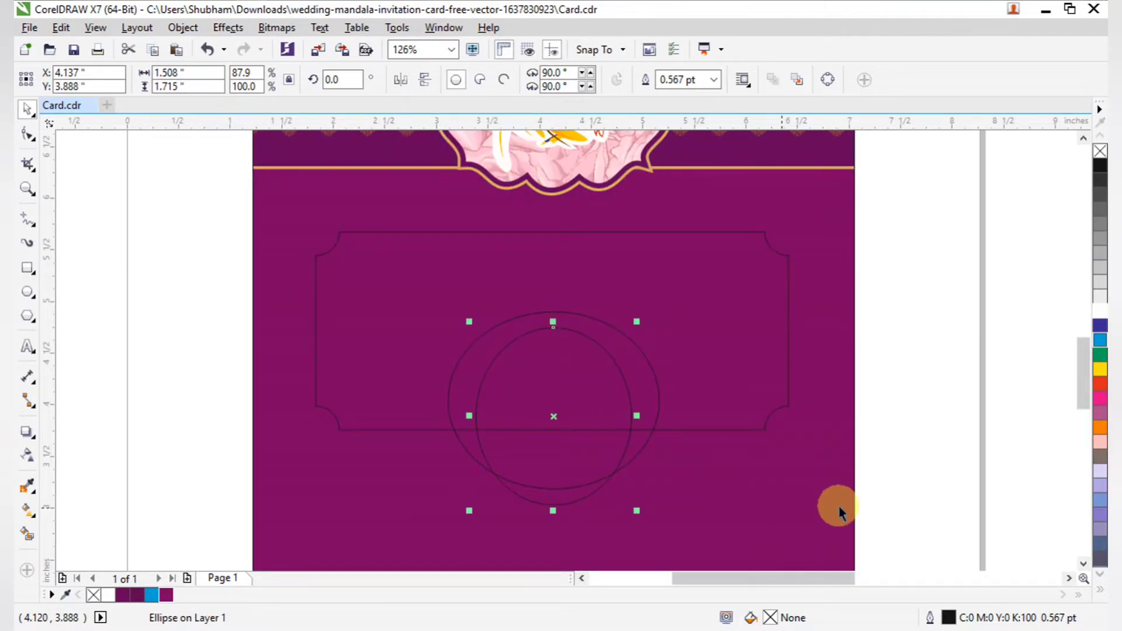
{"action": "left_click", "coordinate": [839, 471]}
Weld the wider ellipse to the scalloped rectangle
{"action": "left_click", "coordinate": [658, 407]}
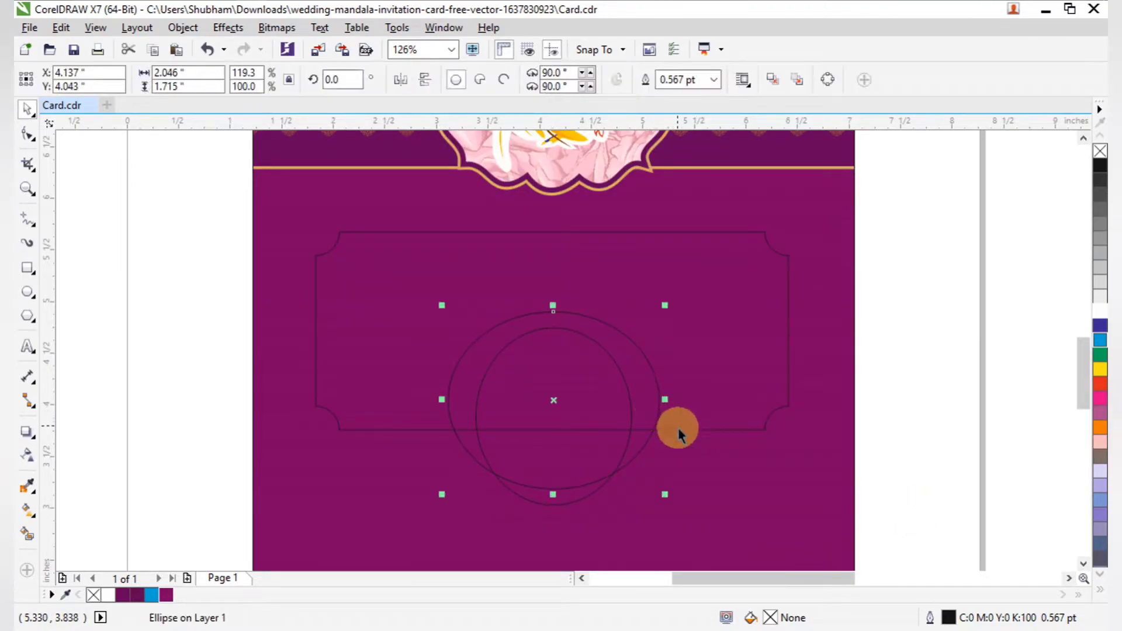
{"action": "left_click", "coordinate": [679, 435], "text": "shift"}
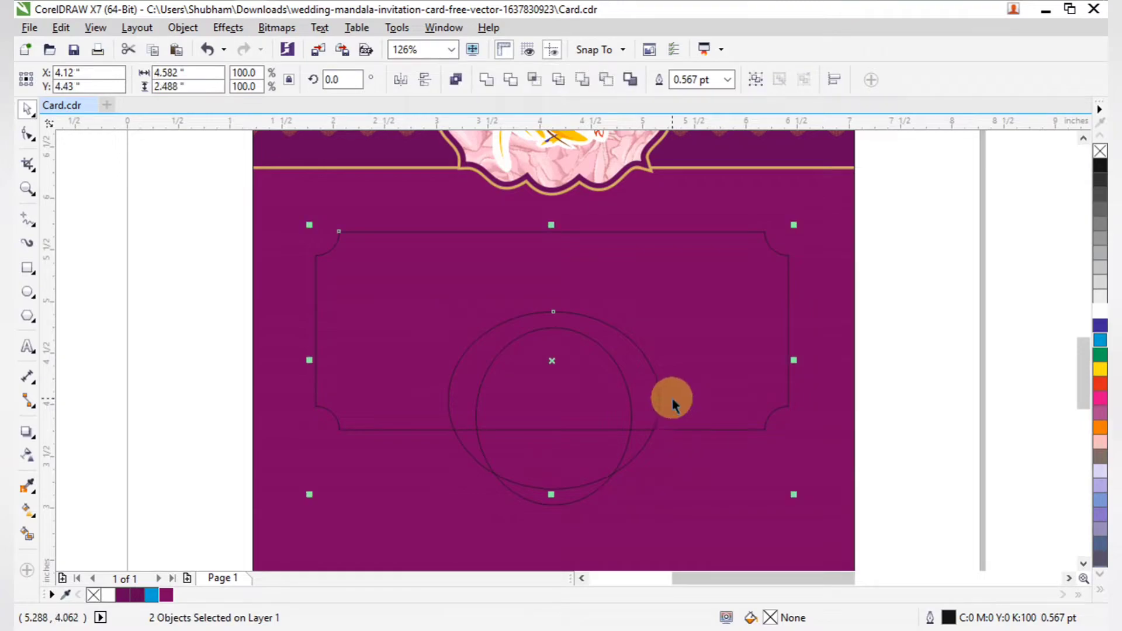
{"action": "left_click", "coordinate": [486, 75]}
{"action": "left_click", "coordinate": [853, 431]}
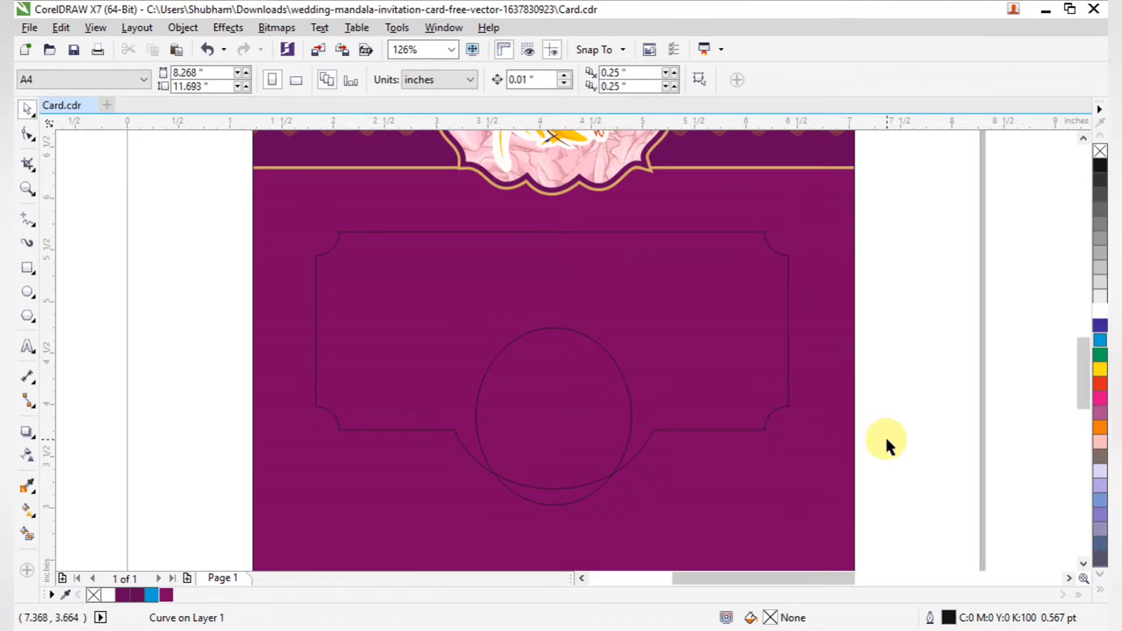
Weld the narrower ellipse to the combined frame shape
{"action": "left_click", "coordinate": [630, 397]}
{"action": "left_click", "coordinate": [628, 394]}
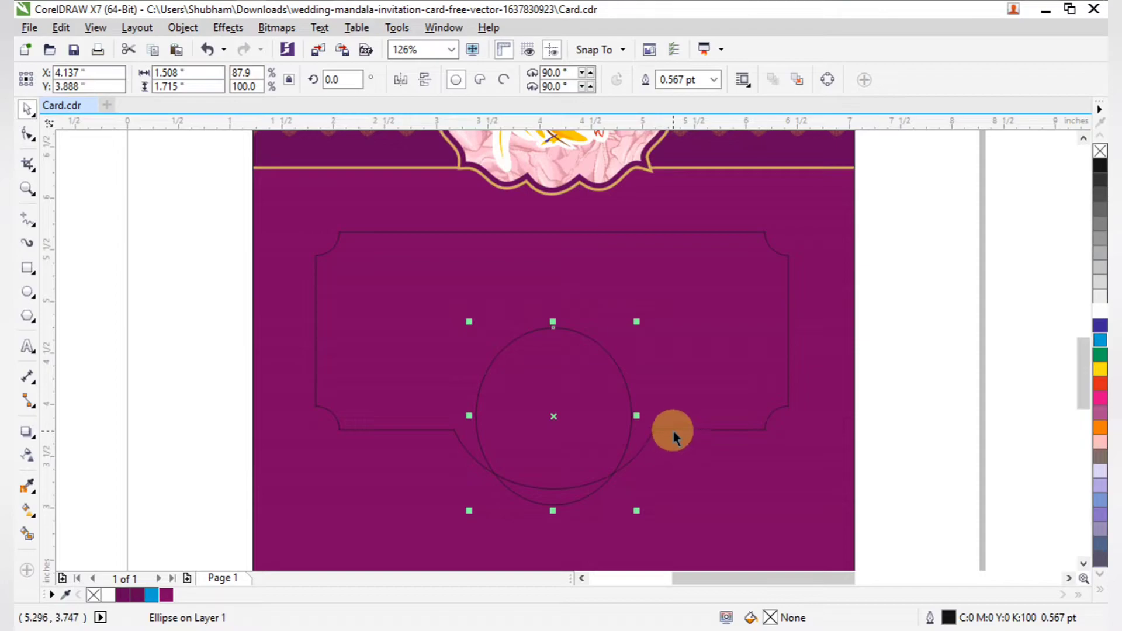
{"action": "left_click", "coordinate": [672, 430], "text": "shift"}
{"action": "left_click", "coordinate": [479, 75]}
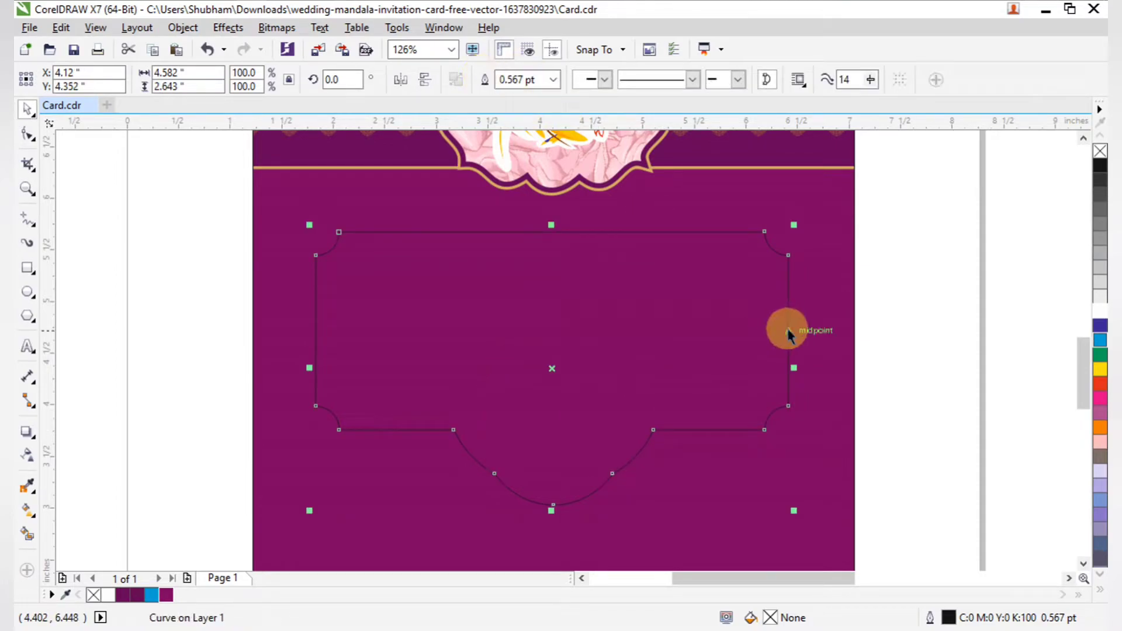
{"action": "left_click", "coordinate": [821, 377]}
Reduce the frame's height to about 2.14 inches about its centre, keeping its width
{"action": "scroll", "coordinate": [626, 376], "scroll_direction": "down", "scroll_amount": 1}
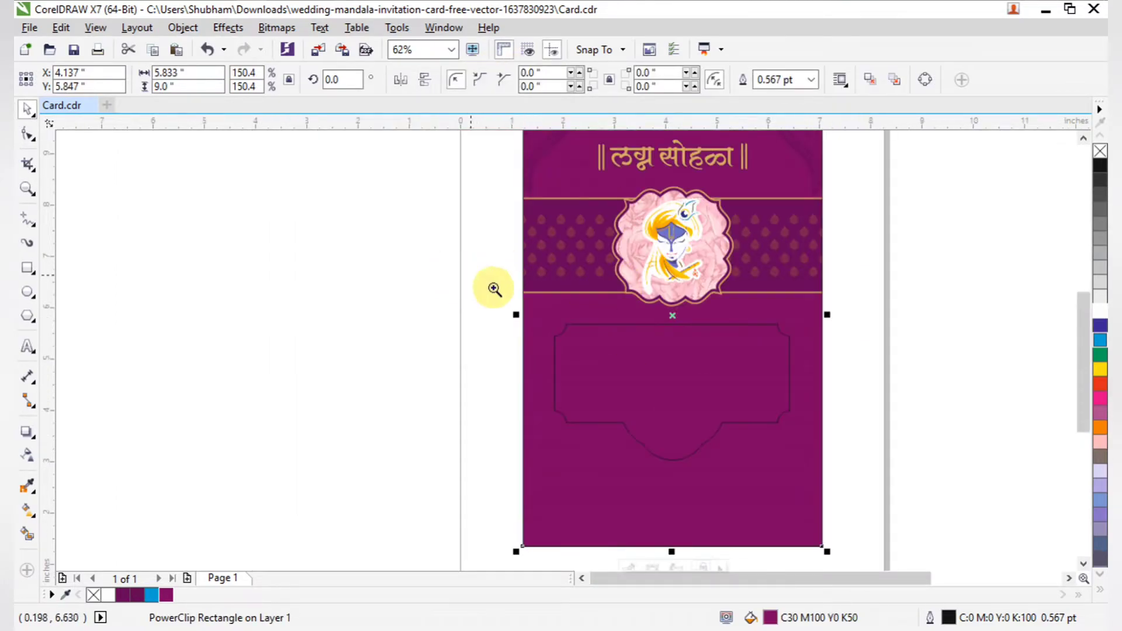
{"action": "scroll", "coordinate": [596, 374], "scroll_direction": "up", "scroll_amount": 2}
{"action": "left_click", "coordinate": [425, 228]}
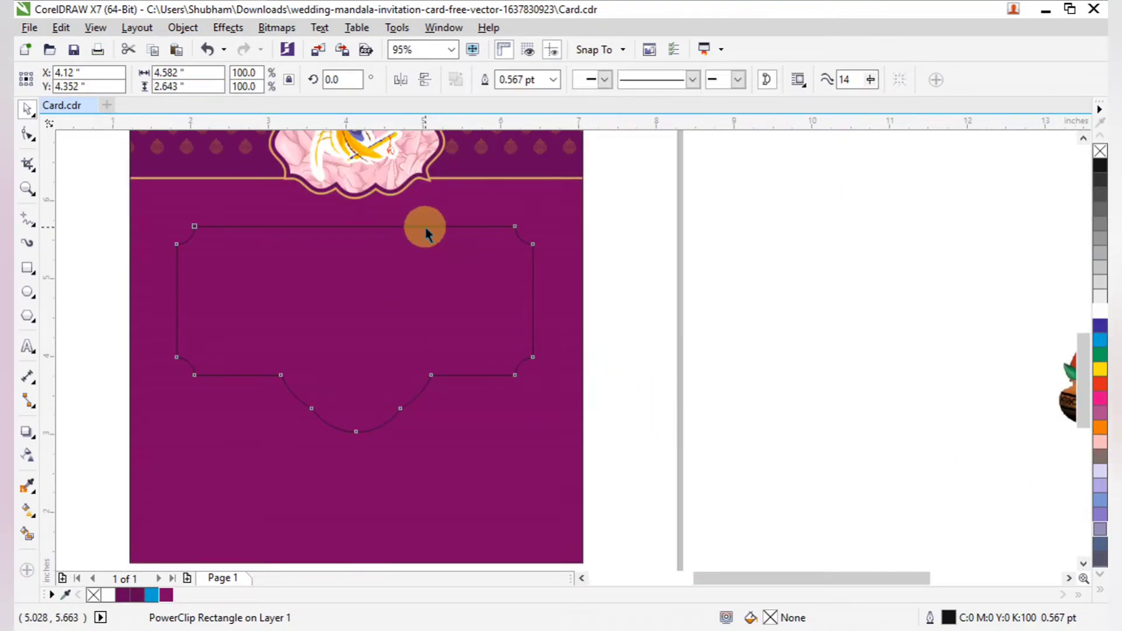
{"action": "left_click", "coordinate": [358, 218]}
{"action": "left_click_drag", "start_coordinate": [354, 218], "coordinate": [356, 237]}
{"action": "left_click", "coordinate": [427, 310]}
Move the kalash pot image from beside the page into the frame's lower centre
{"action": "scroll", "coordinate": [426, 310], "scroll_direction": "down", "scroll_amount": 3}
{"action": "left_click_drag", "start_coordinate": [273, 242], "coordinate": [806, 432]}
{"action": "left_click_drag", "start_coordinate": [1027, 414], "coordinate": [301, 353]}
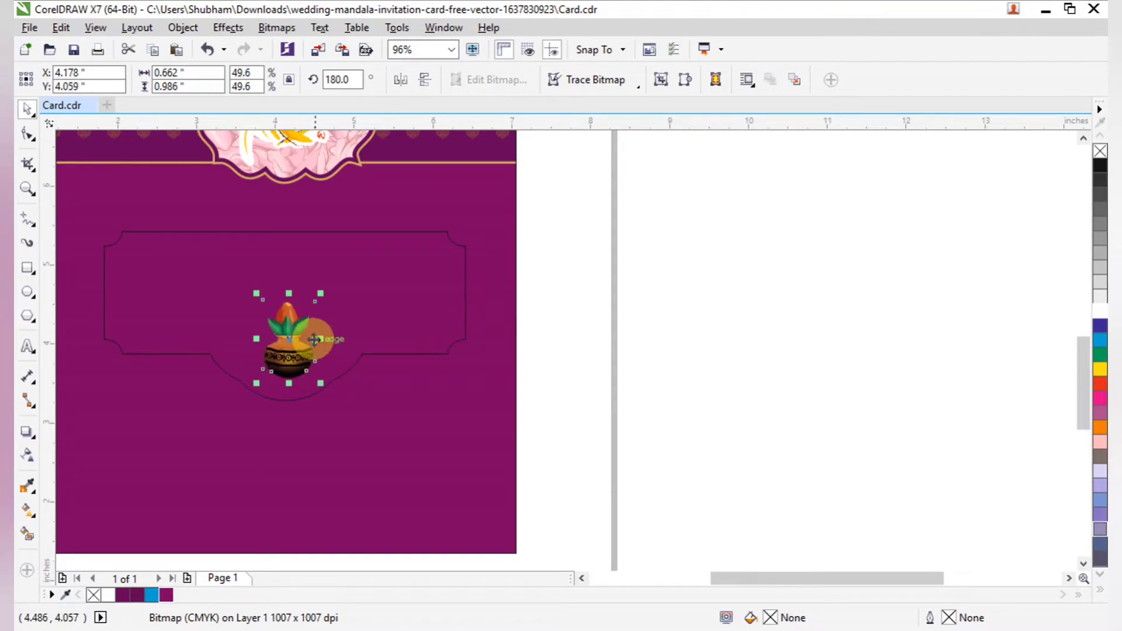
Enlarge the kalash pot to about 1.18 by 1.76 inches and position it at about X 4.16, Y 4.27 inches
{"action": "scroll", "coordinate": [213, 257], "scroll_direction": "down", "scroll_amount": 2}
{"action": "scroll", "coordinate": [409, 380], "scroll_direction": "up", "scroll_amount": 4}
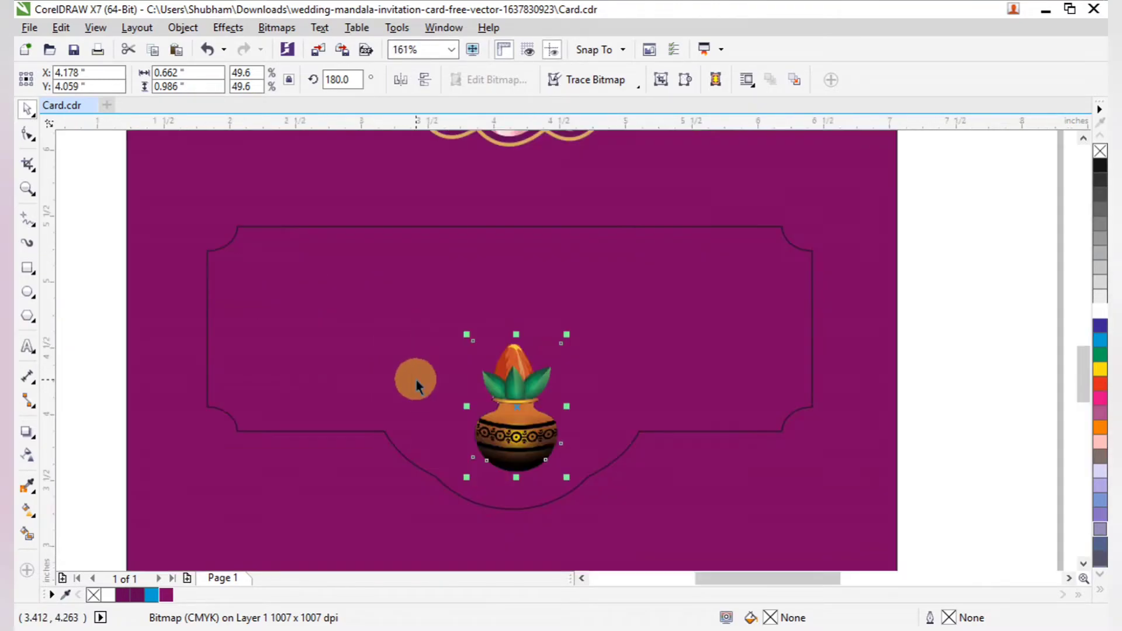
{"action": "left_click_drag", "start_coordinate": [567, 335], "coordinate": [618, 269]}
{"action": "left_click_drag", "start_coordinate": [550, 433], "coordinate": [550, 405]}
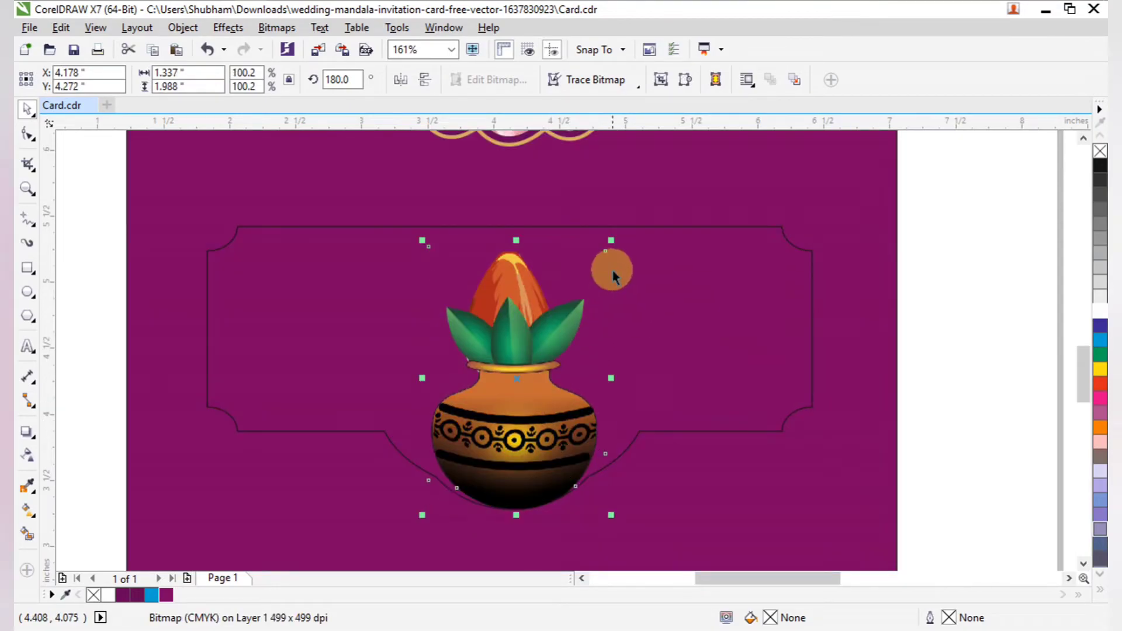
{"action": "left_click_drag", "start_coordinate": [612, 240], "coordinate": [601, 256]}
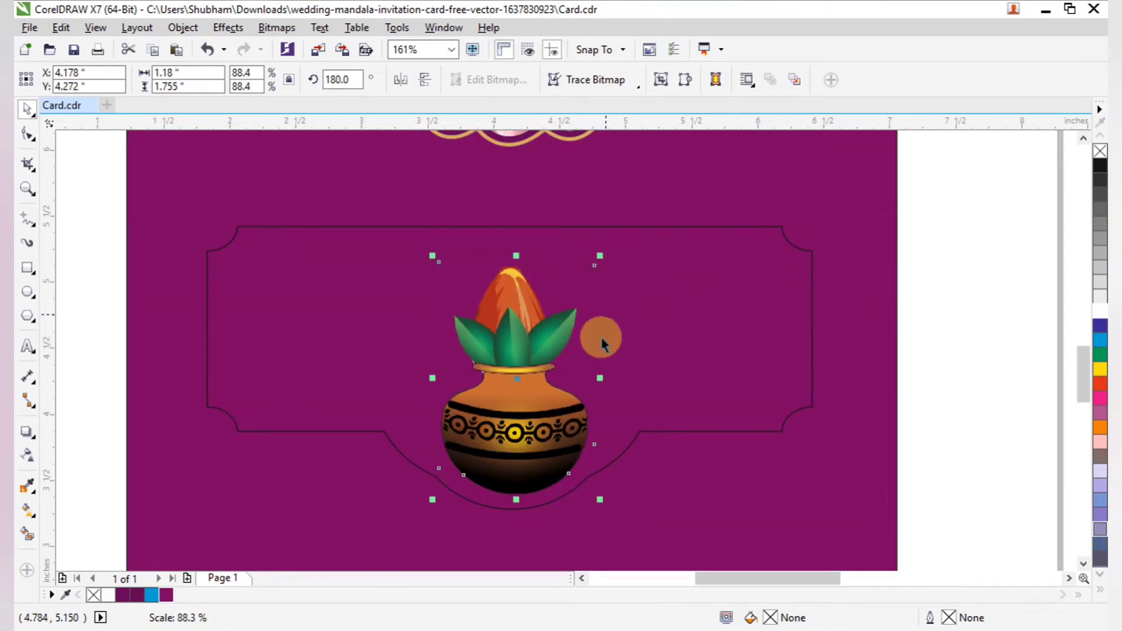
{"action": "left_click_drag", "start_coordinate": [545, 422], "coordinate": [543, 422]}
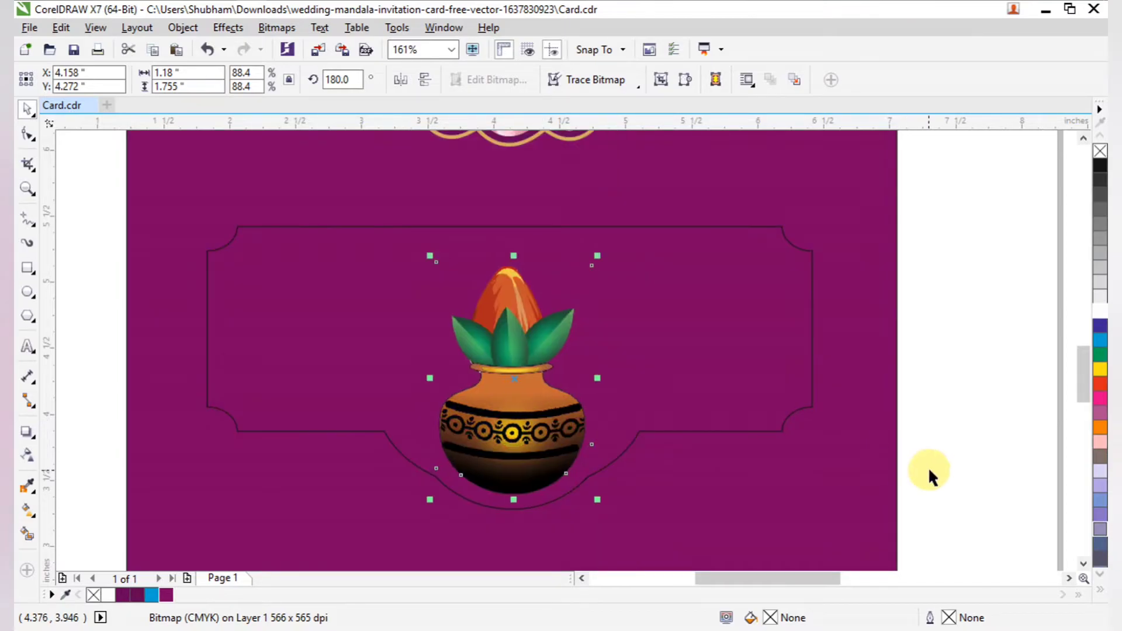
Make an enlarged concentric copy of the frame, about 4.73 inches wide and 2.35 inches high
{"action": "left_click", "coordinate": [815, 401]}
{"action": "left_click", "coordinate": [810, 408]}
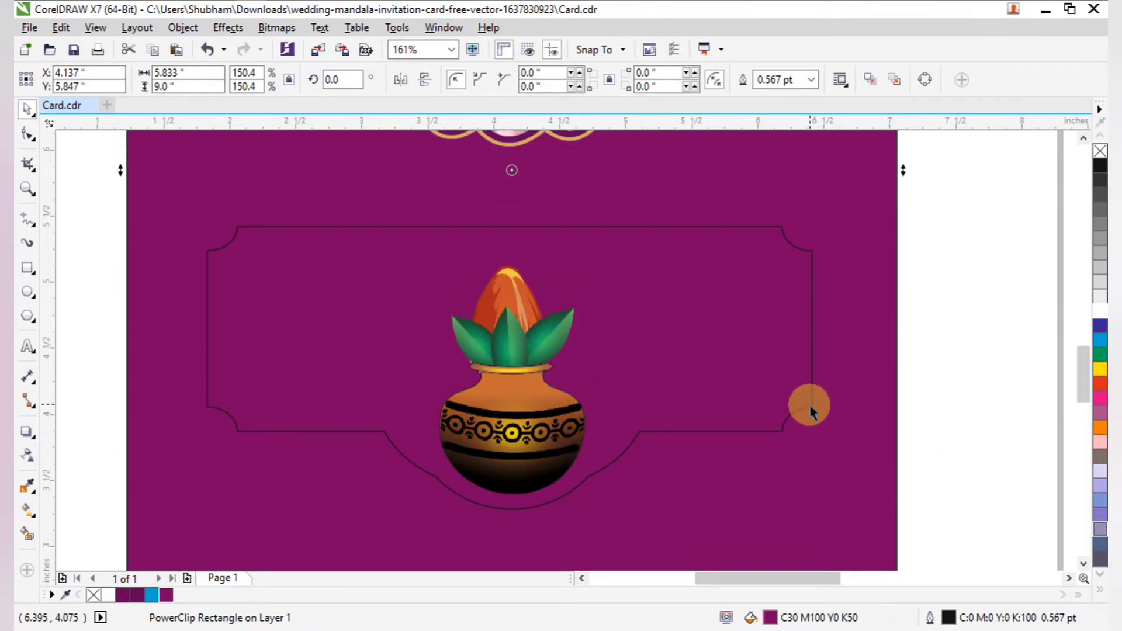
{"action": "left_click", "coordinate": [812, 410]}
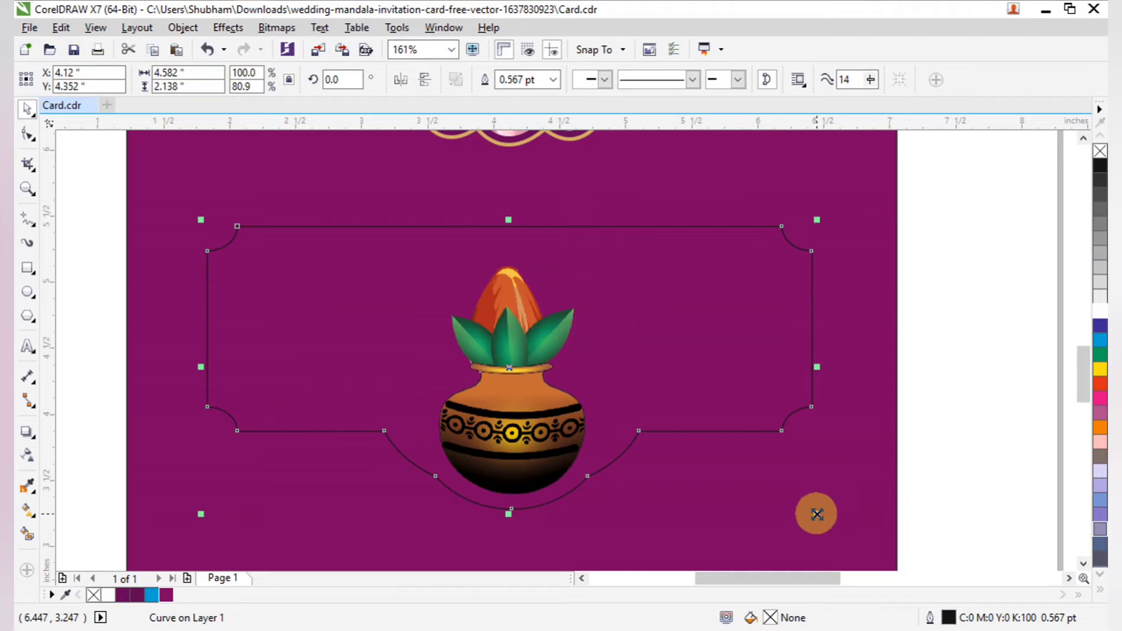
{"action": "left_click_drag", "start_coordinate": [817, 514], "coordinate": [827, 524]}
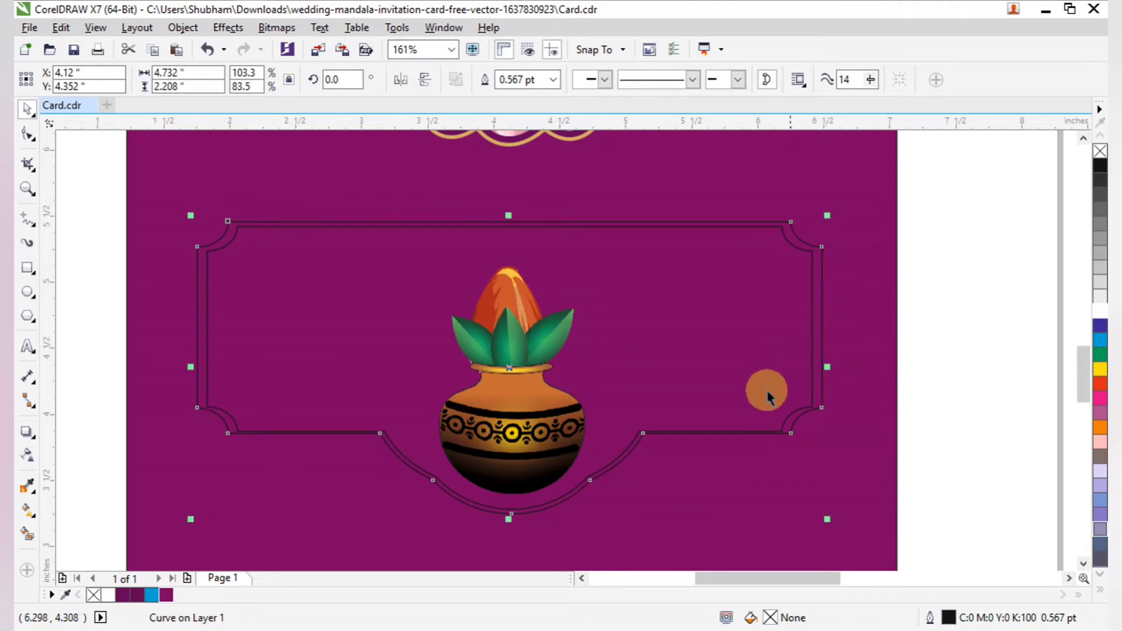
{"action": "left_click_drag", "start_coordinate": [509, 521], "coordinate": [509, 530]}
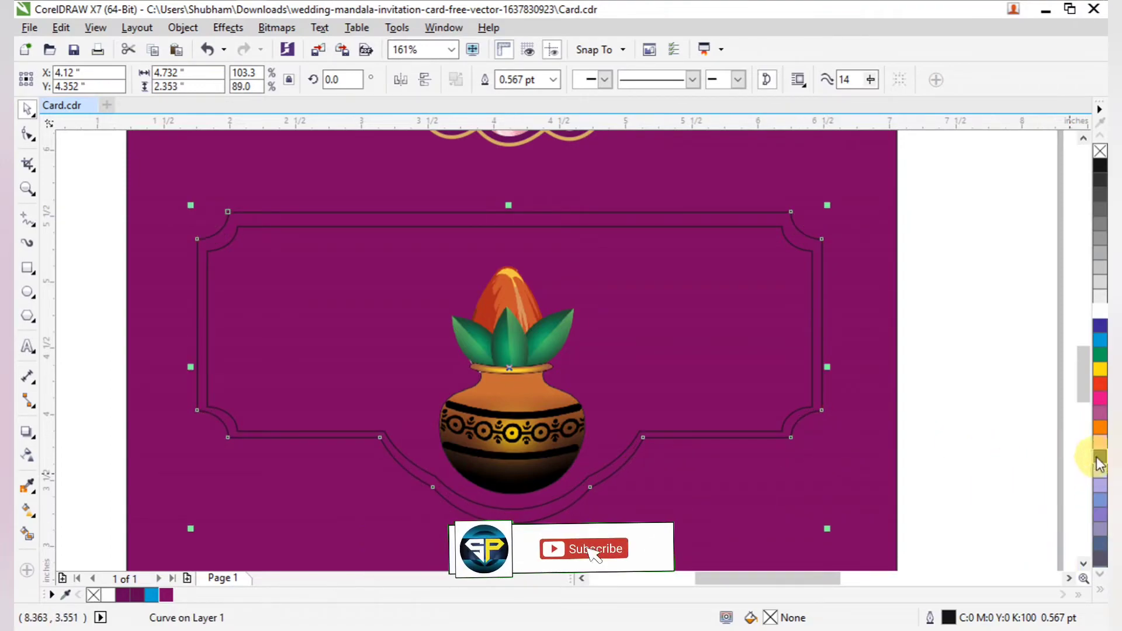
Fill the outer frame with yellow and order it just above the card background, behind the inner frame and pot
{"action": "left_click", "coordinate": [1100, 428]}
{"action": "left_click", "coordinate": [1100, 371]}
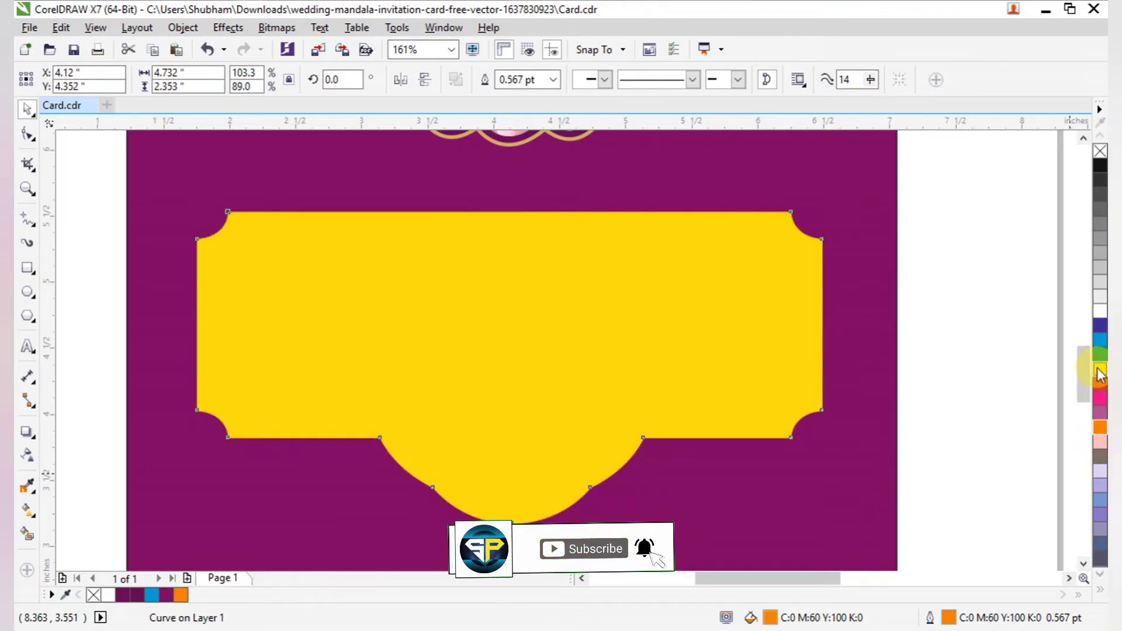
{"action": "key", "text": "shift+Page_Down"}
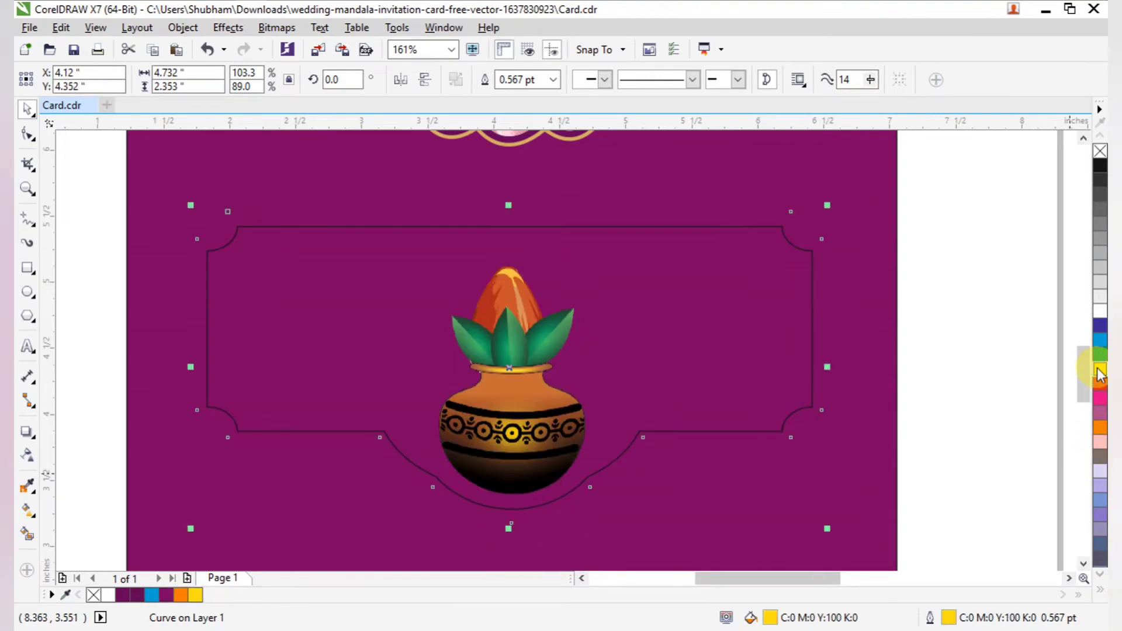
{"action": "key", "text": "ctrl+Page_Up"}
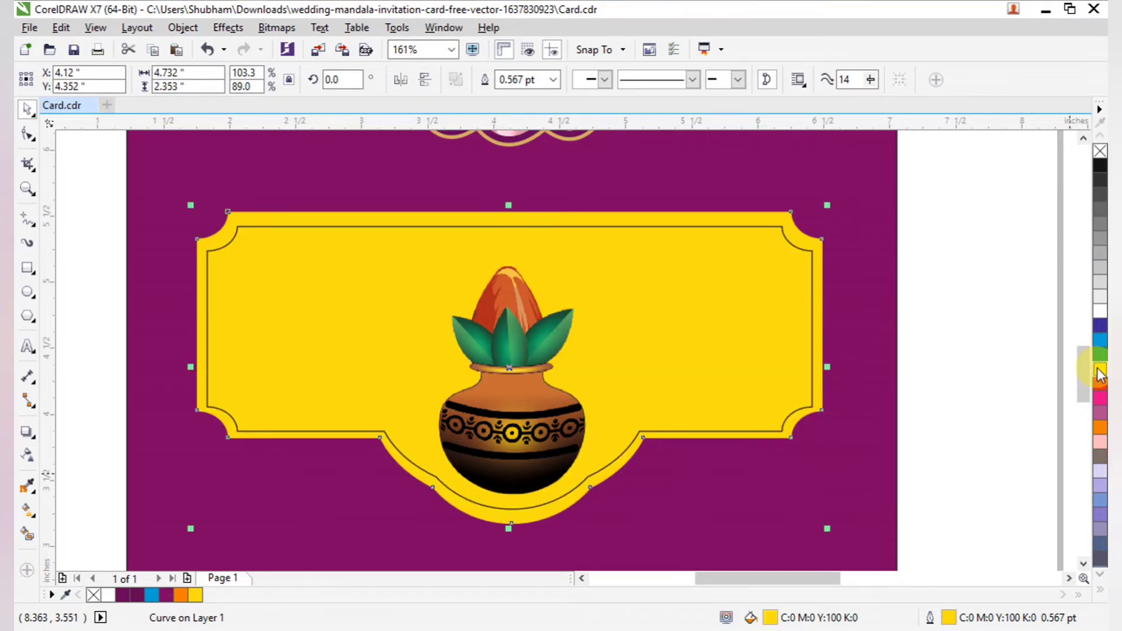
Change the outer frame's fill and outline to pale yellow, C0 M0 Y40 K0
{"action": "left_click", "coordinate": [1100, 589]}
{"action": "left_click", "coordinate": [1059, 527]}
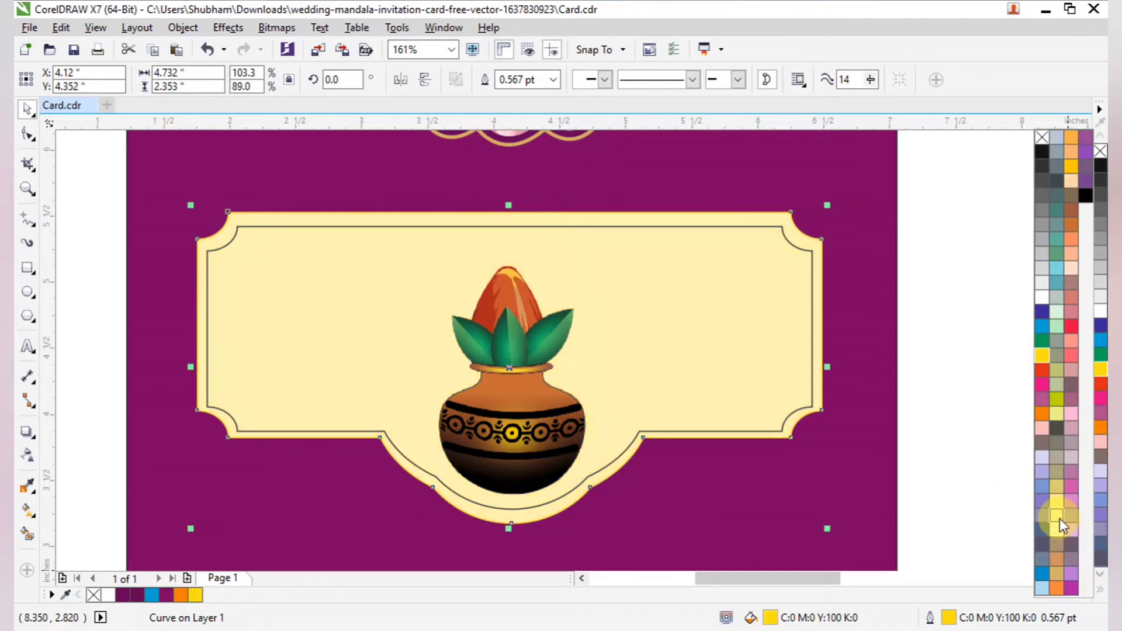
{"action": "right_click", "coordinate": [1060, 518]}
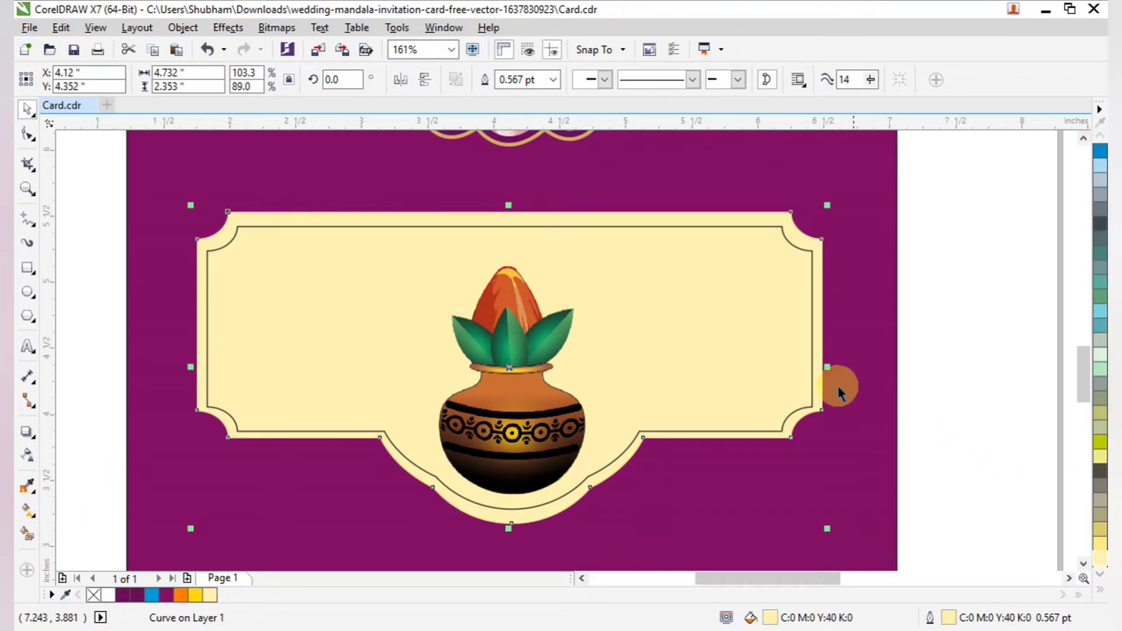
Set the inner frame's outline width to 4 pt
{"action": "left_click", "coordinate": [813, 381]}
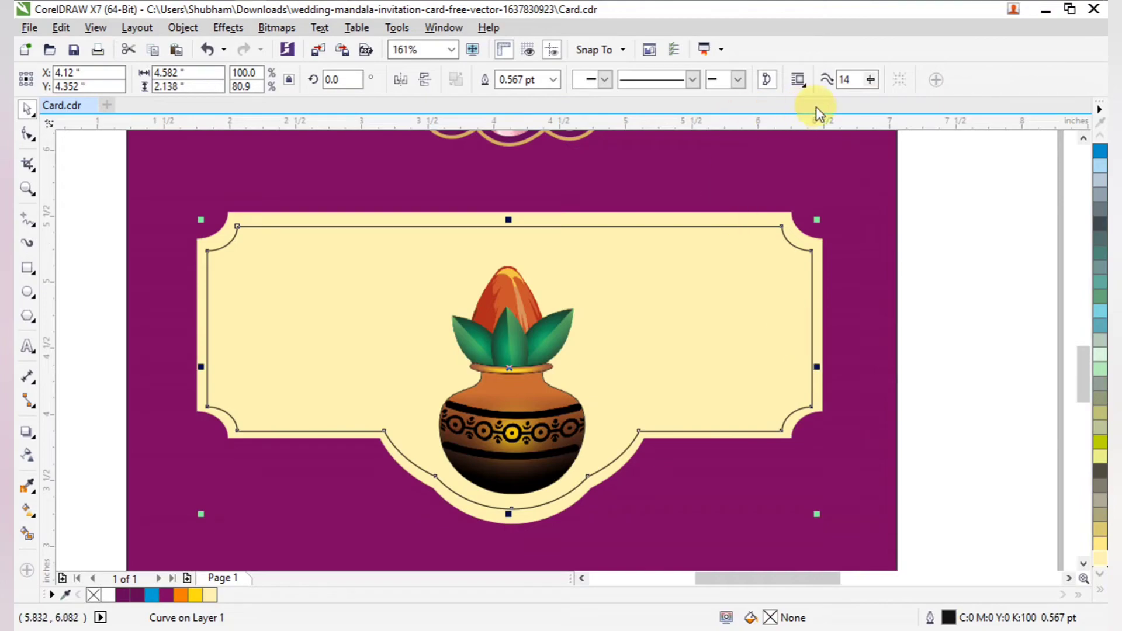
{"action": "left_click", "coordinate": [552, 79]}
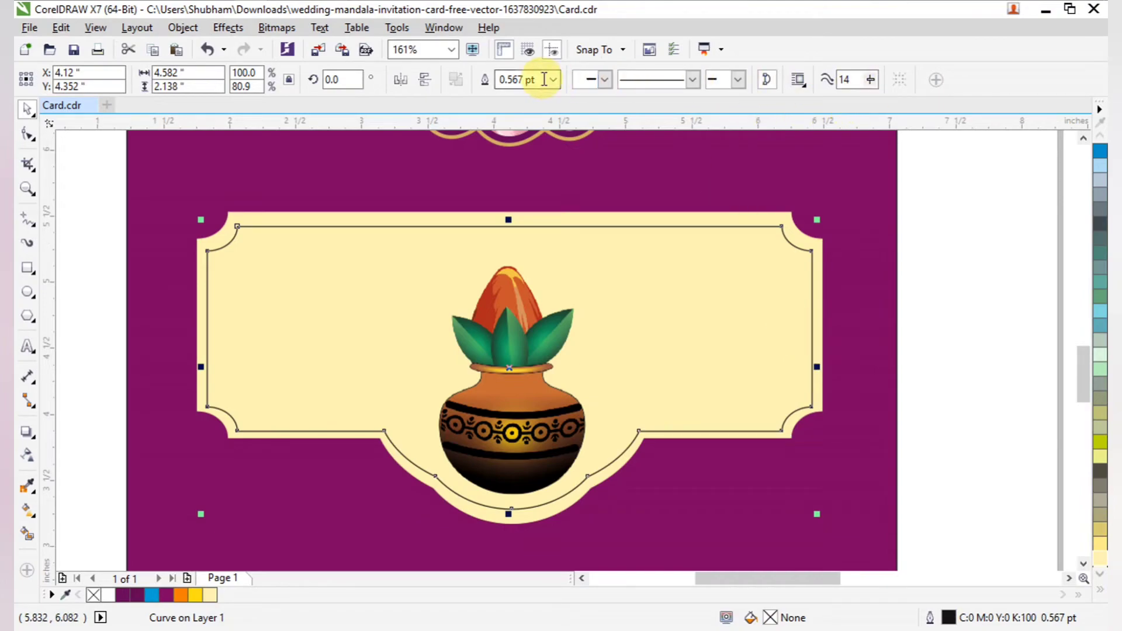
{"action": "left_click", "coordinate": [543, 203]}
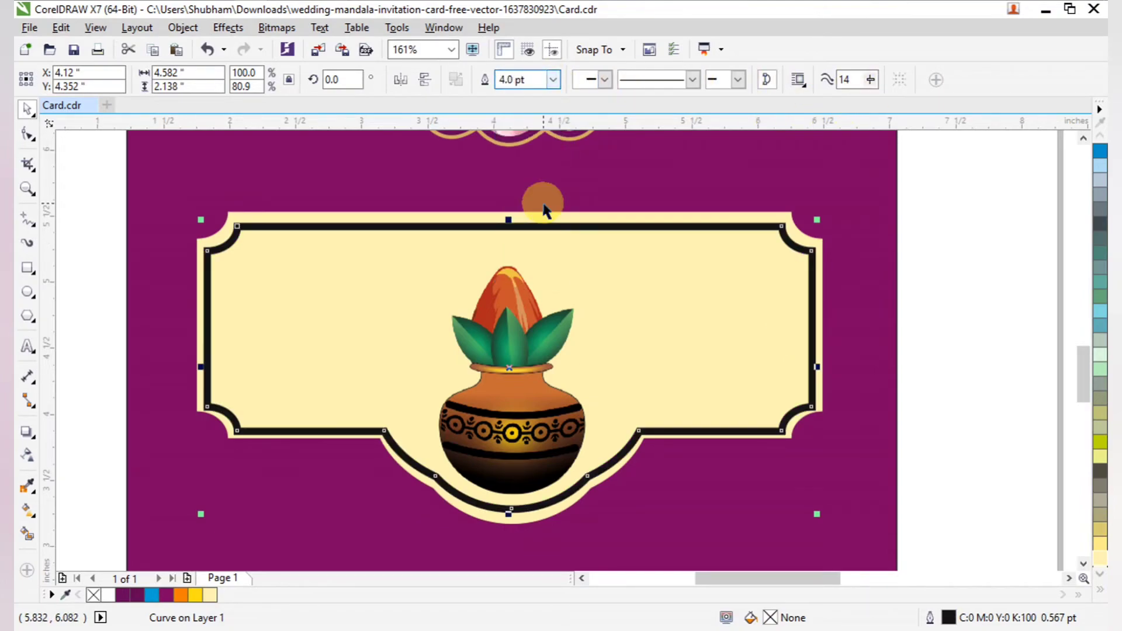
{"action": "left_click", "coordinate": [553, 79]}
{"action": "left_click", "coordinate": [553, 80]}
Colour the inner frame's outline orange, C0 M60 Y80 K0, and leave the shape without a fill
{"action": "left_click", "coordinate": [1099, 591]}
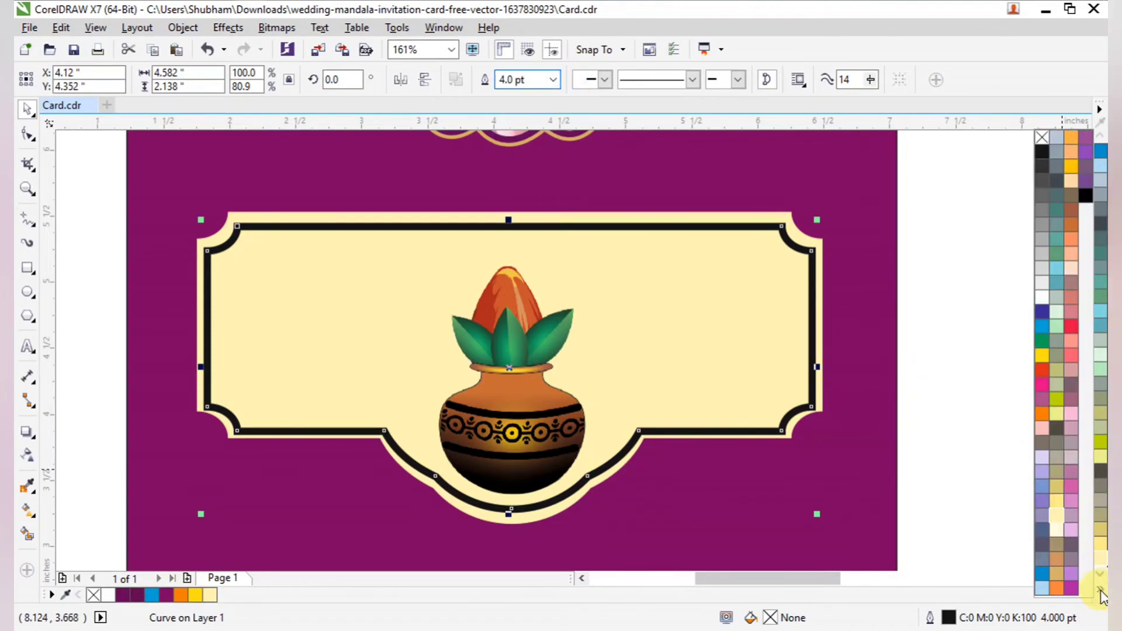
{"action": "left_click", "coordinate": [1058, 591]}
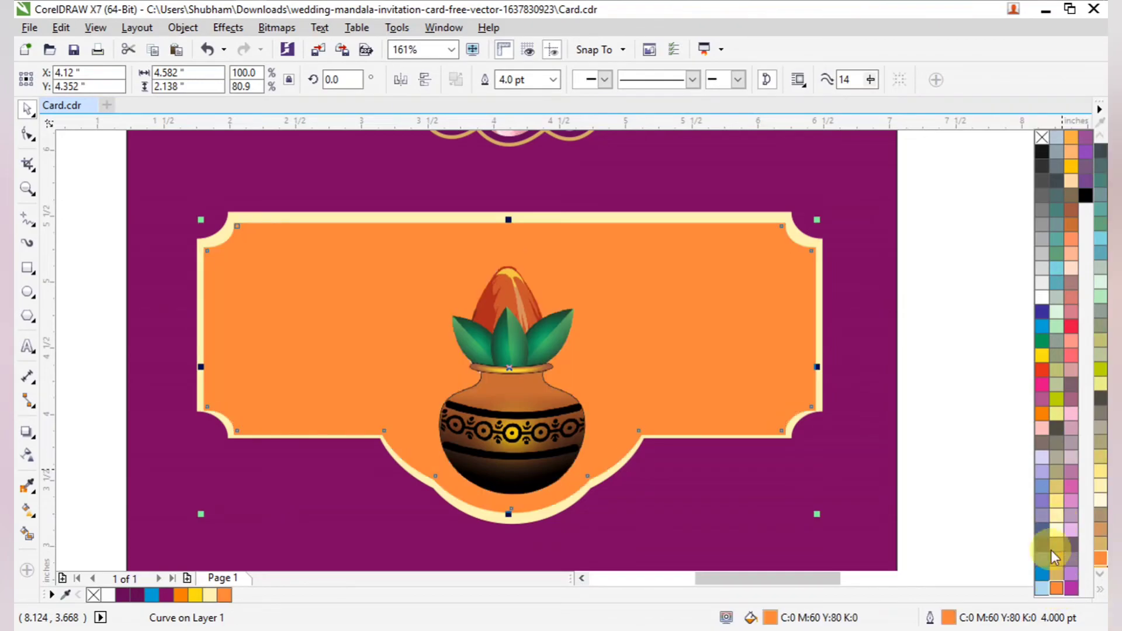
{"action": "left_click", "coordinate": [1042, 138]}
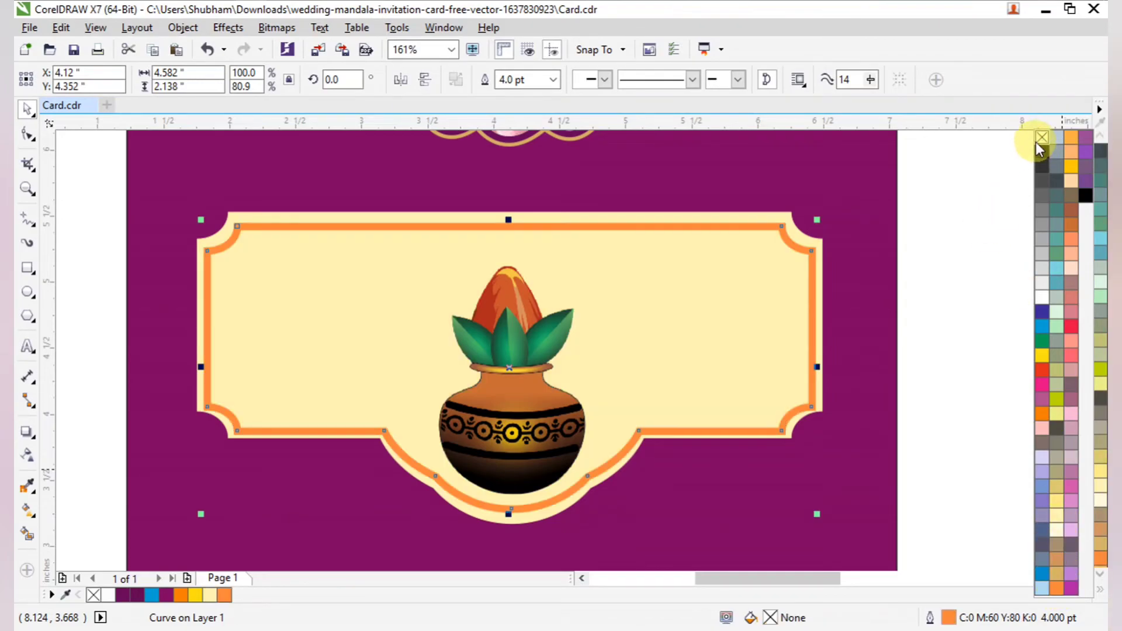
{"action": "left_click", "coordinate": [942, 279]}
Group the four parts of the श्री/श्रीमती panel beside the page and move the group onto the card below the frame
{"action": "scroll", "coordinate": [707, 330], "scroll_direction": "down", "scroll_amount": 4}
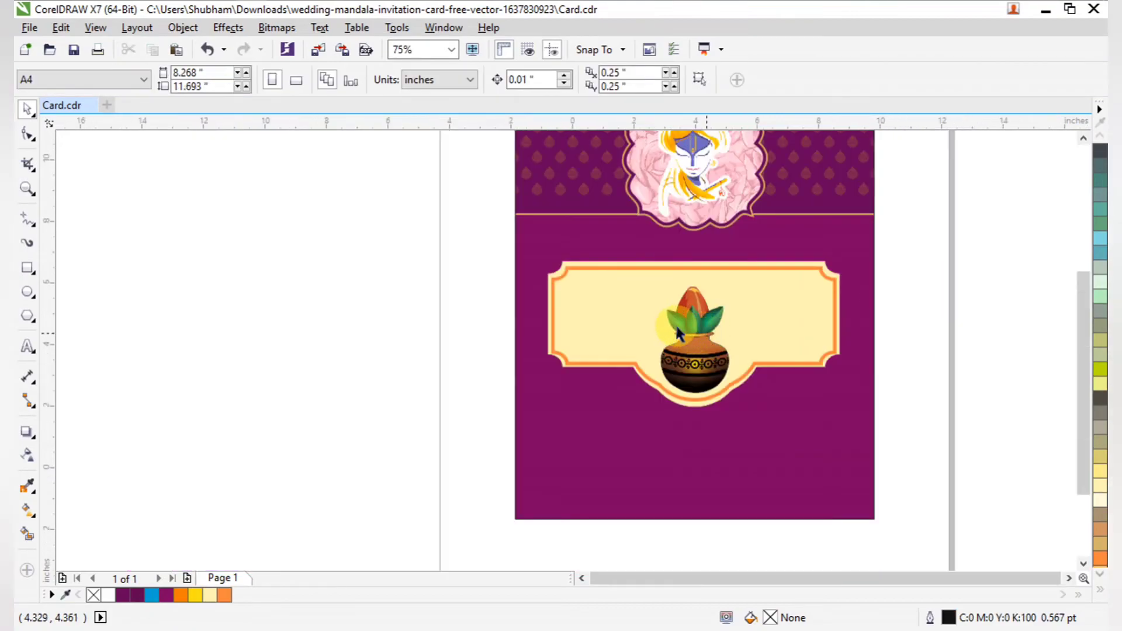
{"action": "left_click_drag", "start_coordinate": [577, 202], "coordinate": [901, 544]}
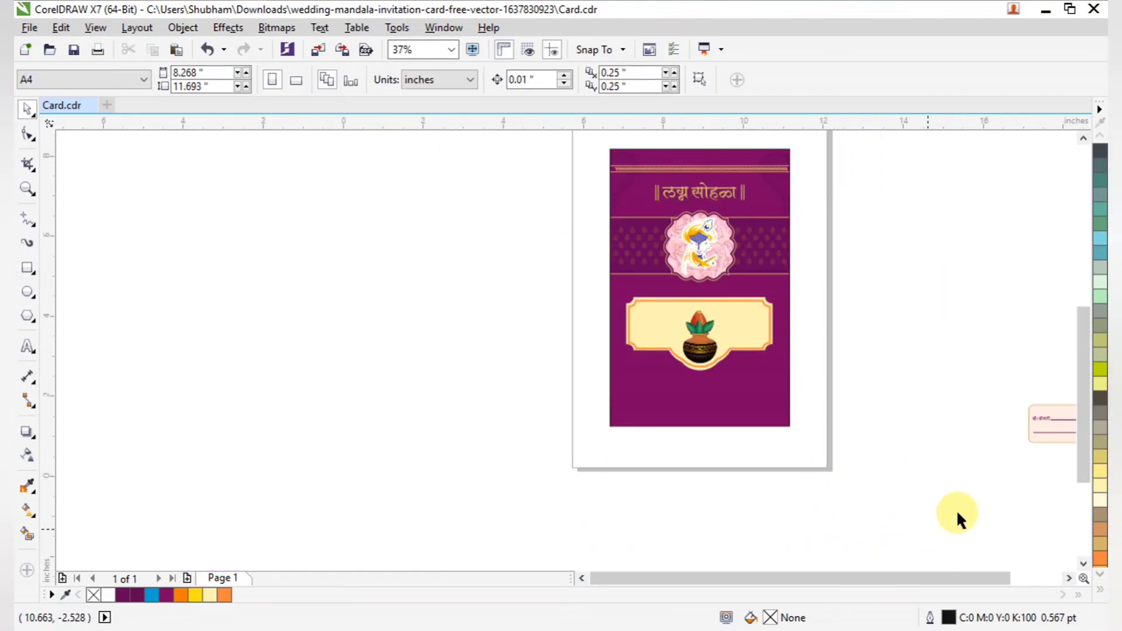
{"action": "scroll", "coordinate": [580, 445], "scroll_direction": "up", "scroll_amount": 1}
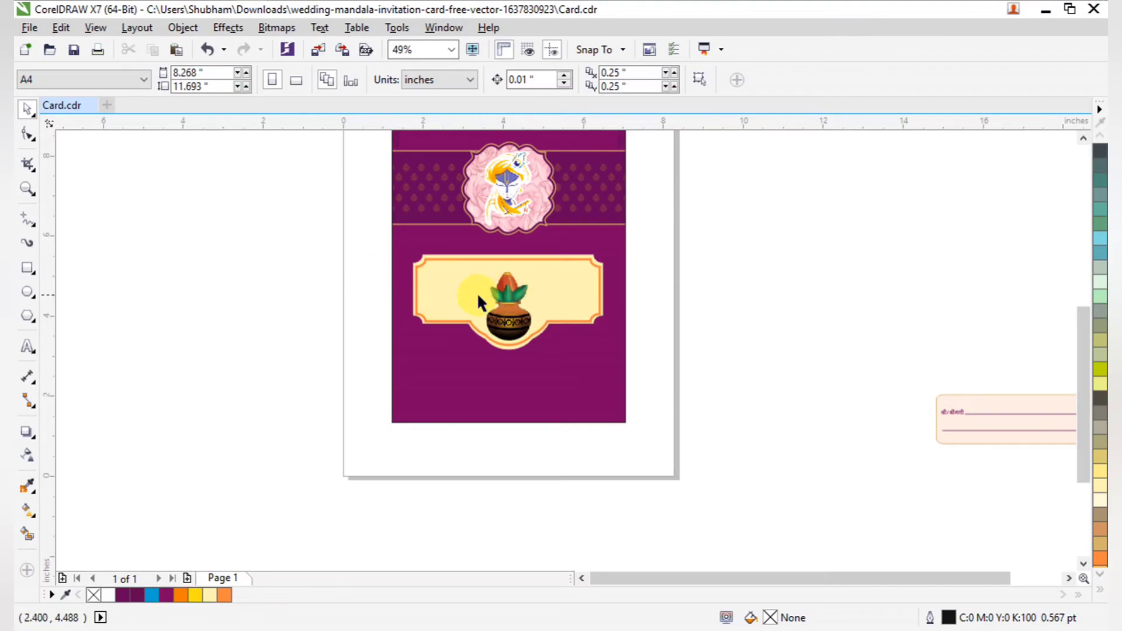
{"action": "scroll", "coordinate": [798, 370], "scroll_direction": "down", "scroll_amount": 2}
{"action": "left_click_drag", "start_coordinate": [782, 346], "coordinate": [990, 454]}
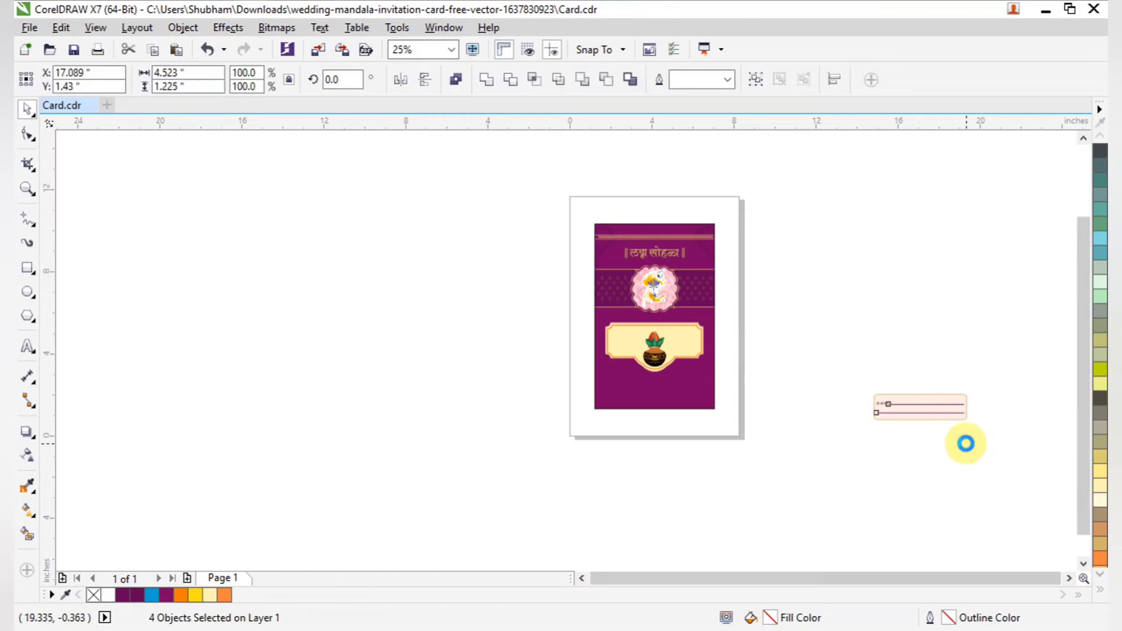
{"action": "key", "text": "ctrl+g"}
{"action": "left_click_drag", "start_coordinate": [953, 419], "coordinate": [681, 406]}
Bring the श्री/श्रीमती panel up slightly below the frame and centre it horizontally on the card
{"action": "key", "text": "z"}
{"action": "left_click_drag", "start_coordinate": [559, 358], "coordinate": [799, 435]}
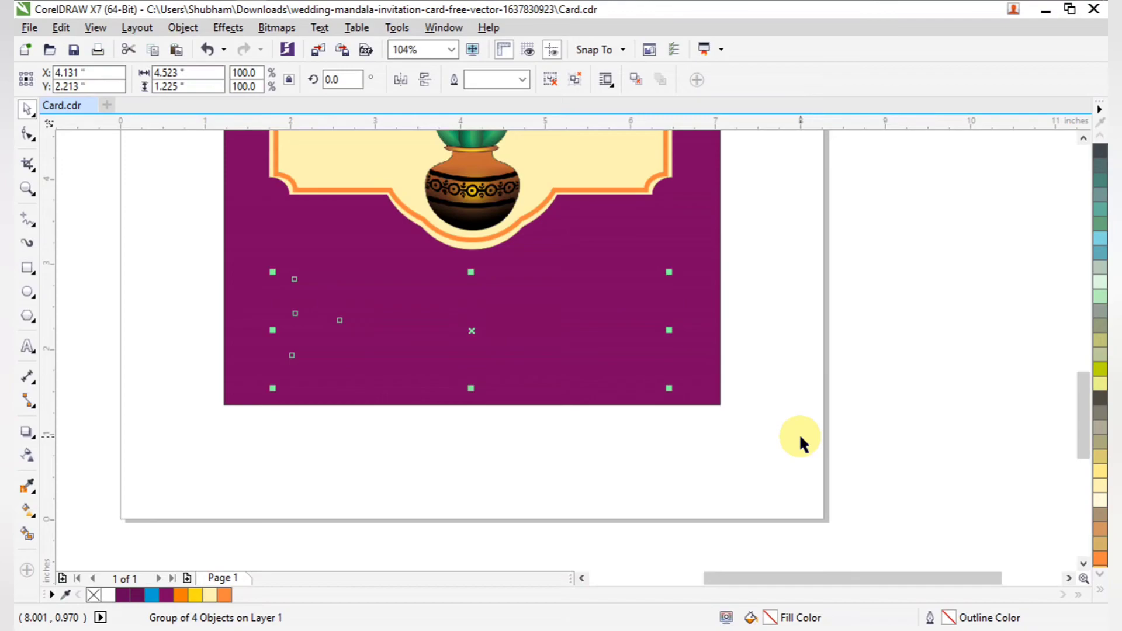
{"action": "left_click_drag", "start_coordinate": [632, 344], "coordinate": [632, 336]}
{"action": "left_click", "coordinate": [714, 368], "text": "shift"}
{"action": "left_click", "coordinate": [789, 414]}
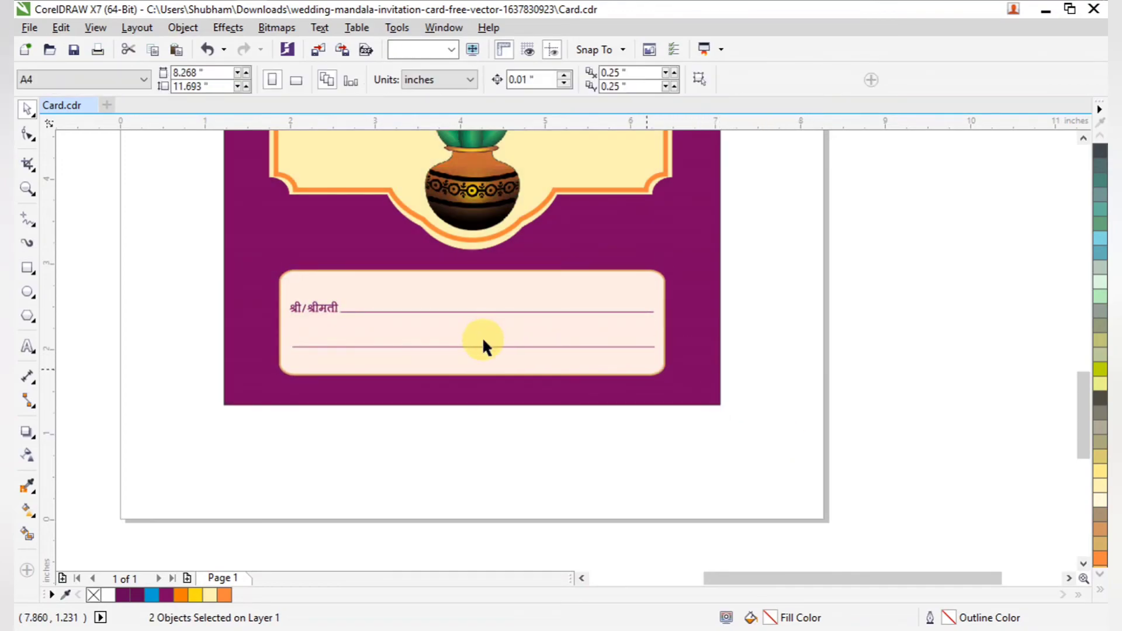
{"action": "scroll", "coordinate": [484, 341], "scroll_direction": "down", "scroll_amount": 1}
{"action": "key", "text": "F2"}
{"action": "left_click_drag", "start_coordinate": [349, 295], "coordinate": [628, 371]}
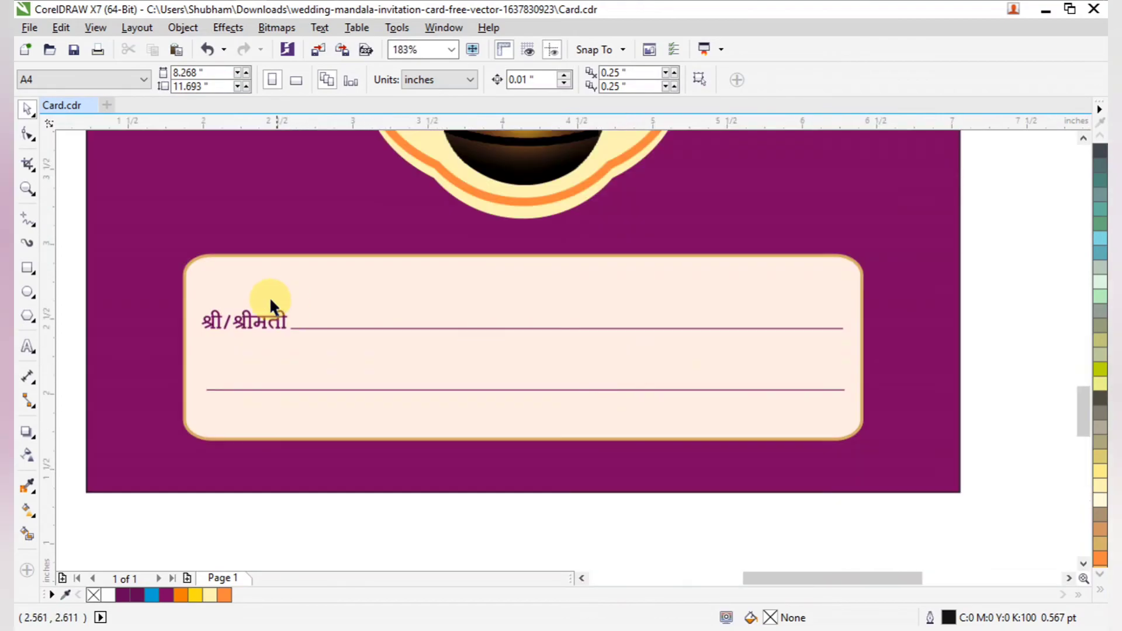
{"action": "scroll", "coordinate": [653, 328], "scroll_direction": "down", "scroll_amount": 3}
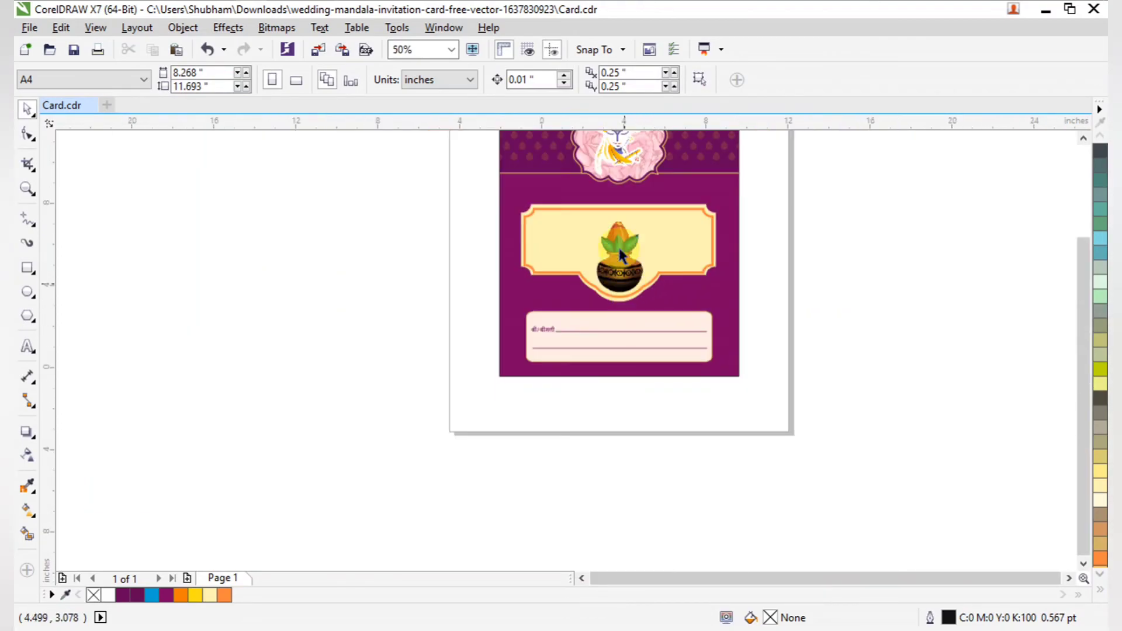
{"action": "left_click_drag", "start_coordinate": [565, 154], "coordinate": [690, 338]}
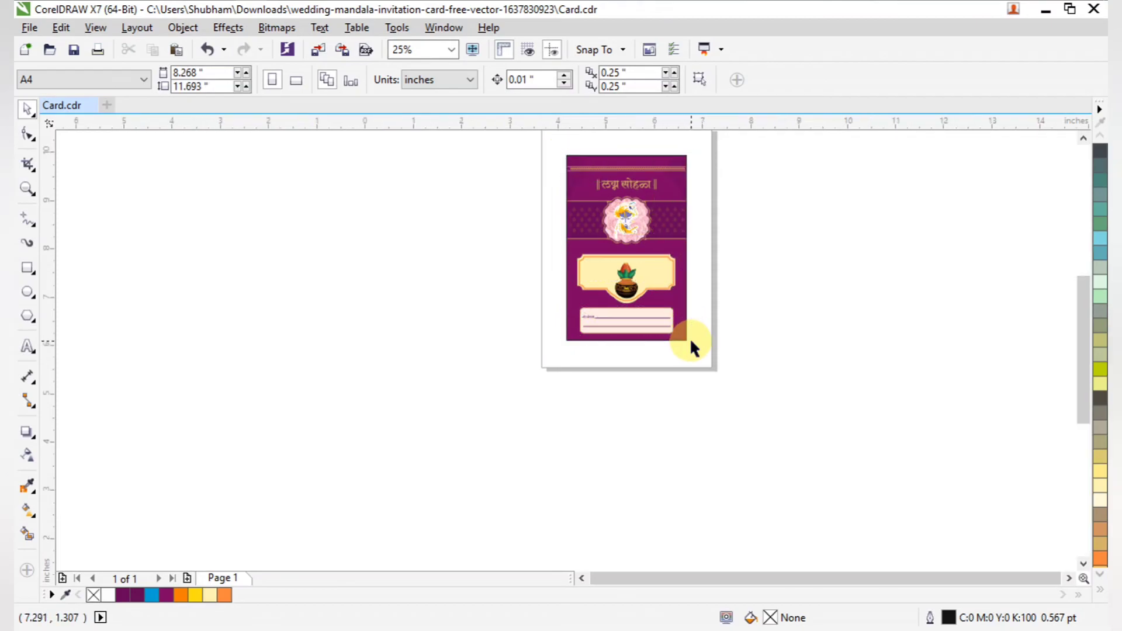